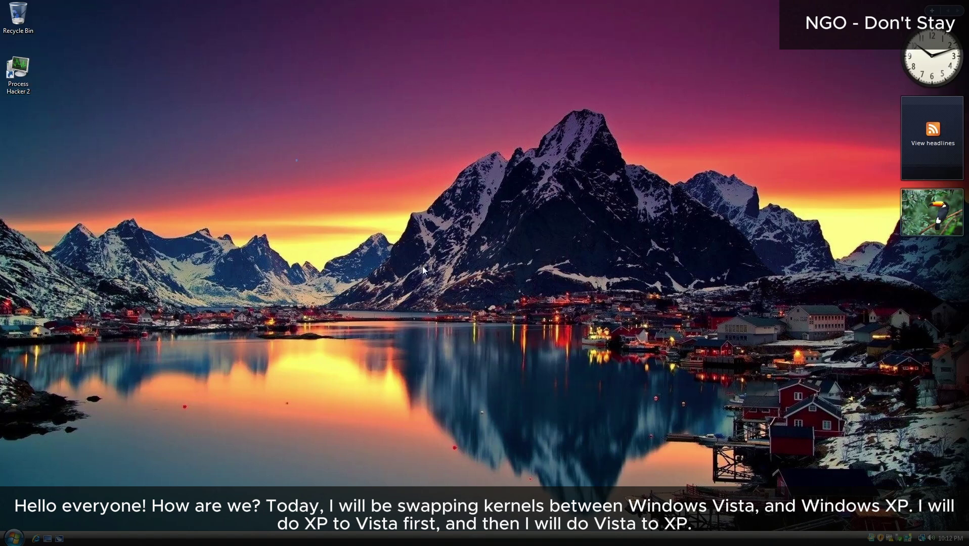
- Launch Process Hacker 2 on the Windows Vista desktop
key("super")
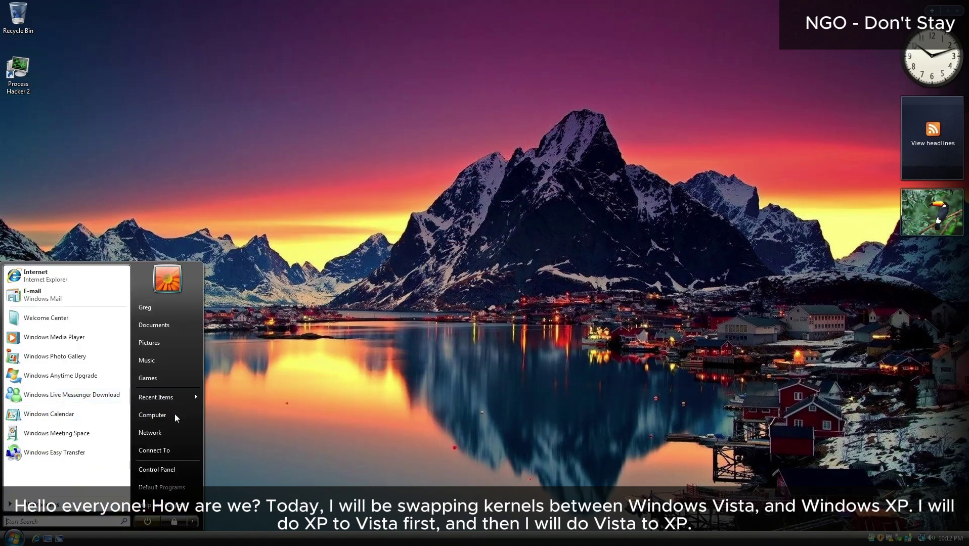
left_click(81, 142)
double_click(15, 76)
- Terminate the csrss.exe process, continuing with administrator permission
scroll(254, 163, "down", 6)
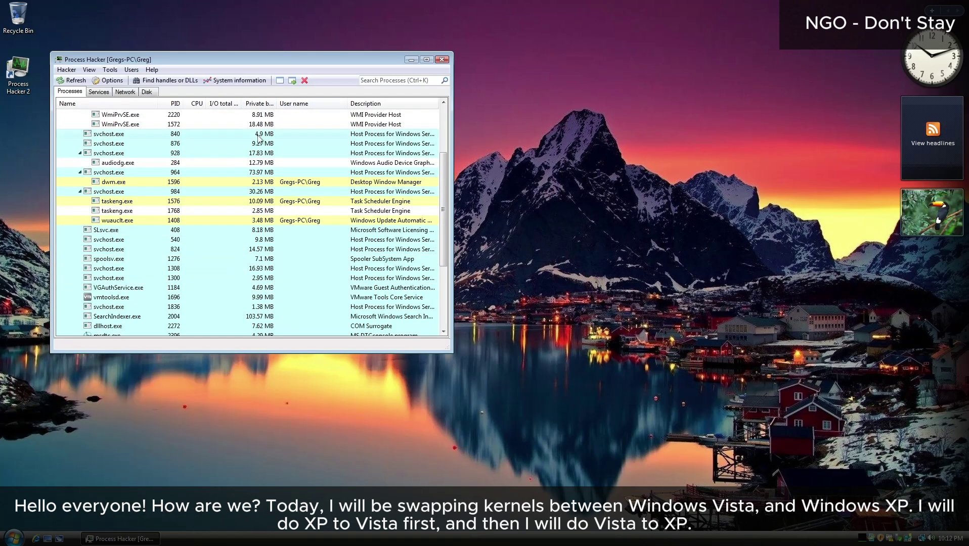
right_click(114, 258)
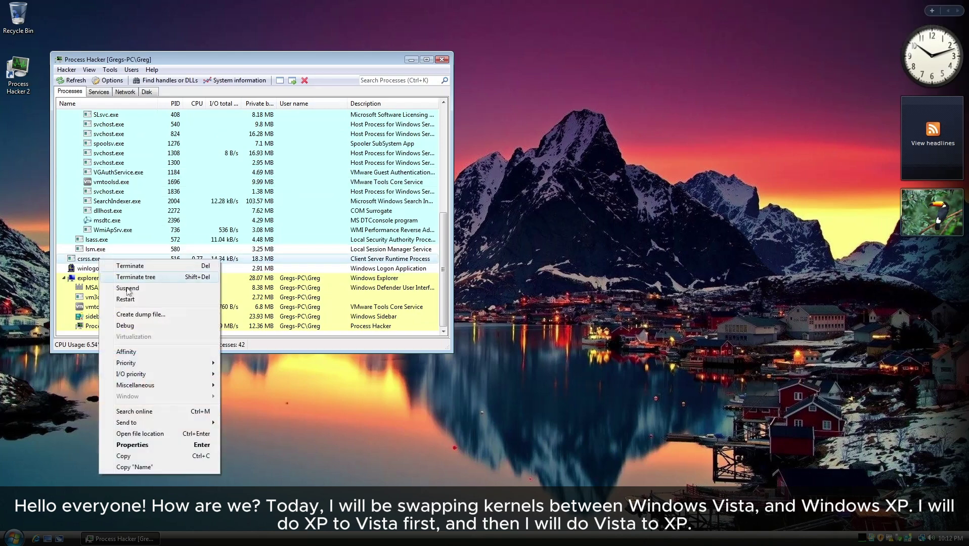
left_click(130, 266)
left_click(277, 218)
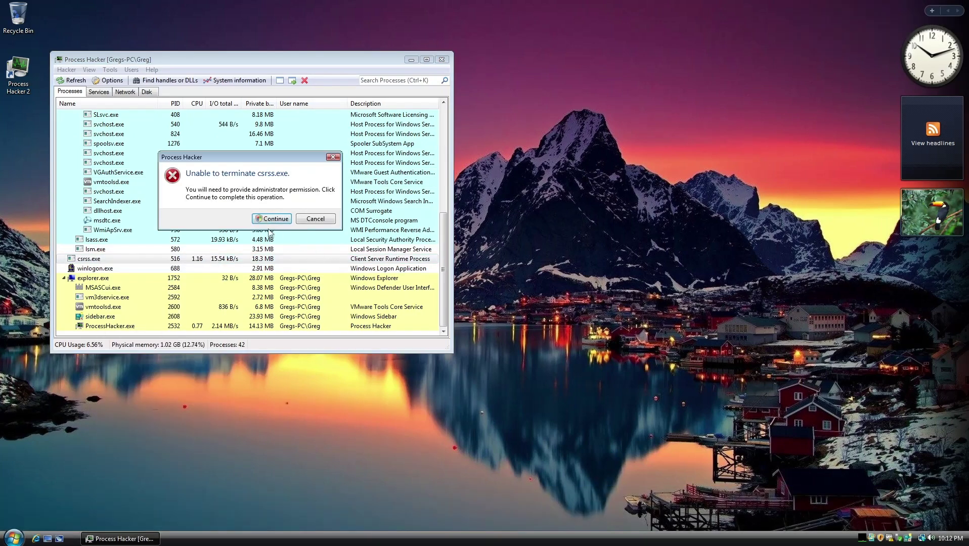
left_click(277, 218)
left_click(203, 215)
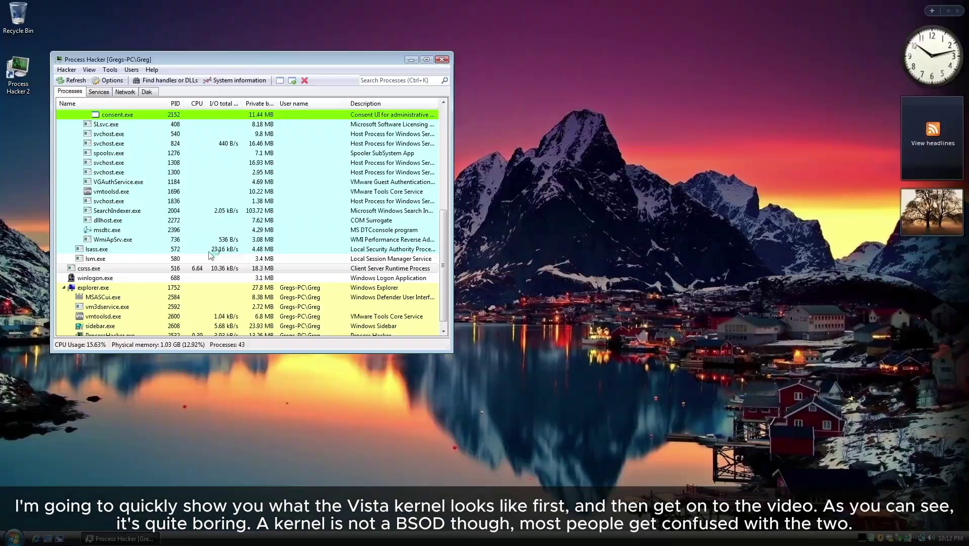
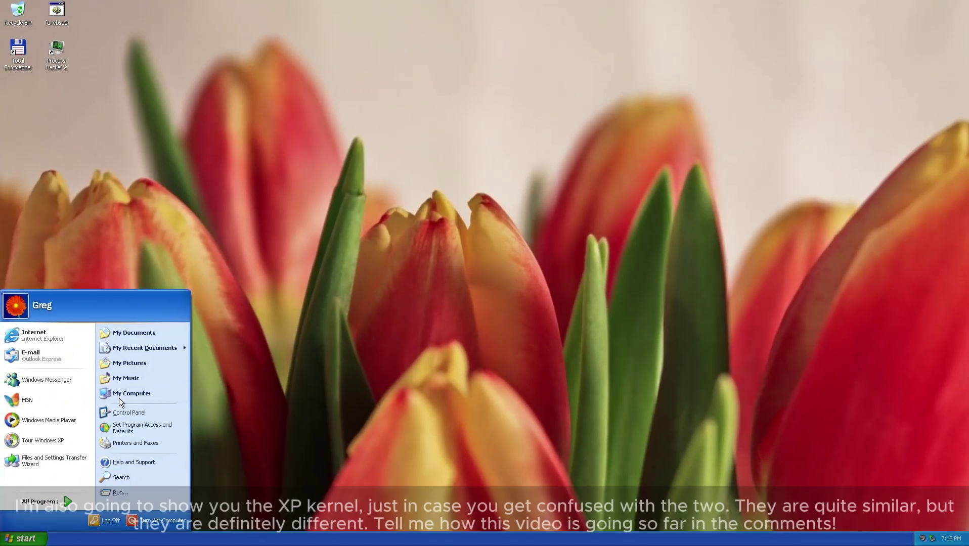
- Launch Process Hacker 2 on the Windows XP desktop and terminate the csrss.exe process
left_click(124, 394)
left_click_drag(348, 120, 387, 128)
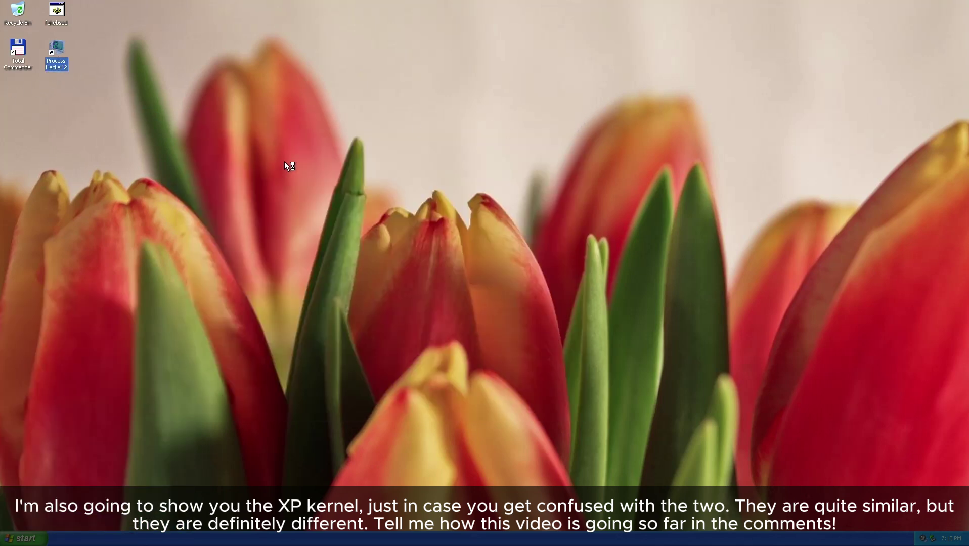
left_click_drag(269, 59, 318, 88)
left_click(169, 176)
left_click(165, 168)
right_click(165, 169)
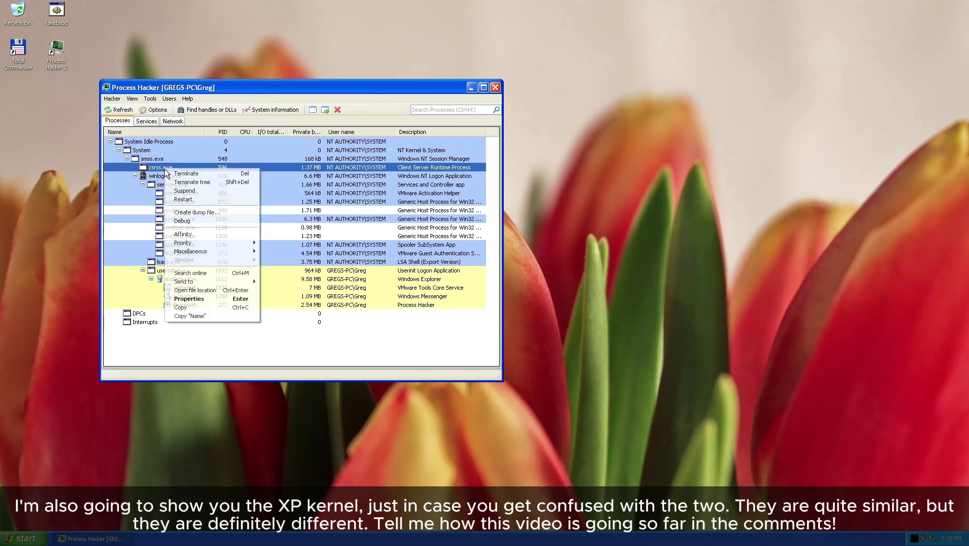
left_click(187, 173)
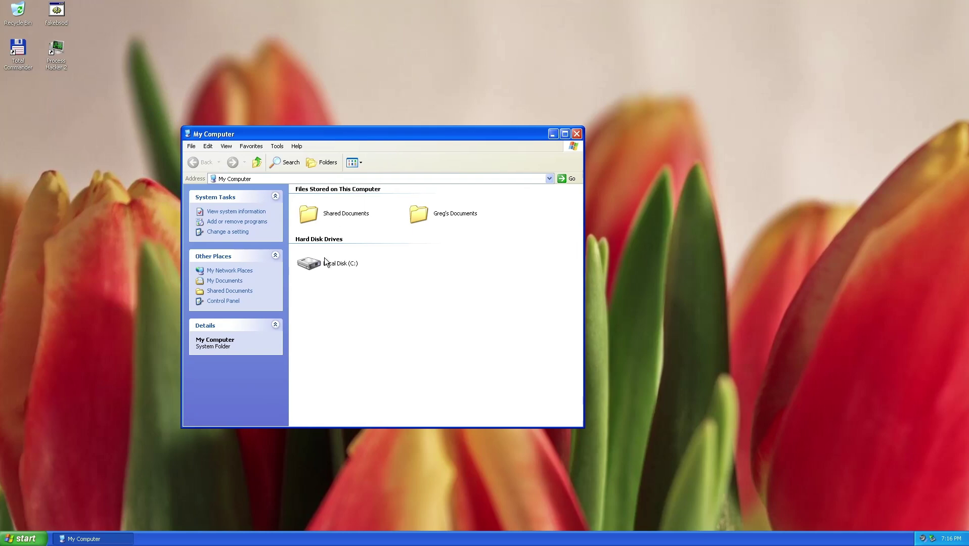
- Browse to C:\WINDOWS\system32, revealing the hidden contents of each protected folder
double_click(325, 260)
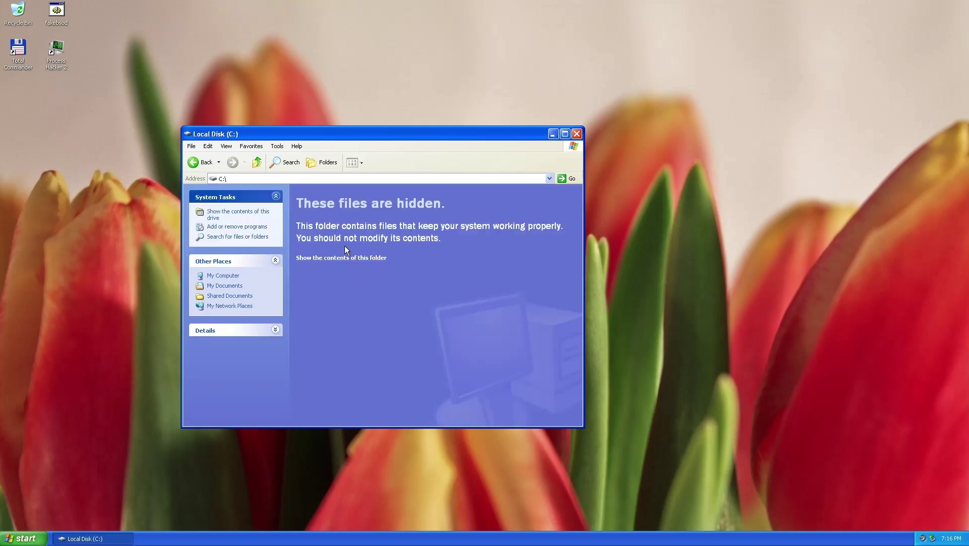
left_click(346, 254)
double_click(330, 226)
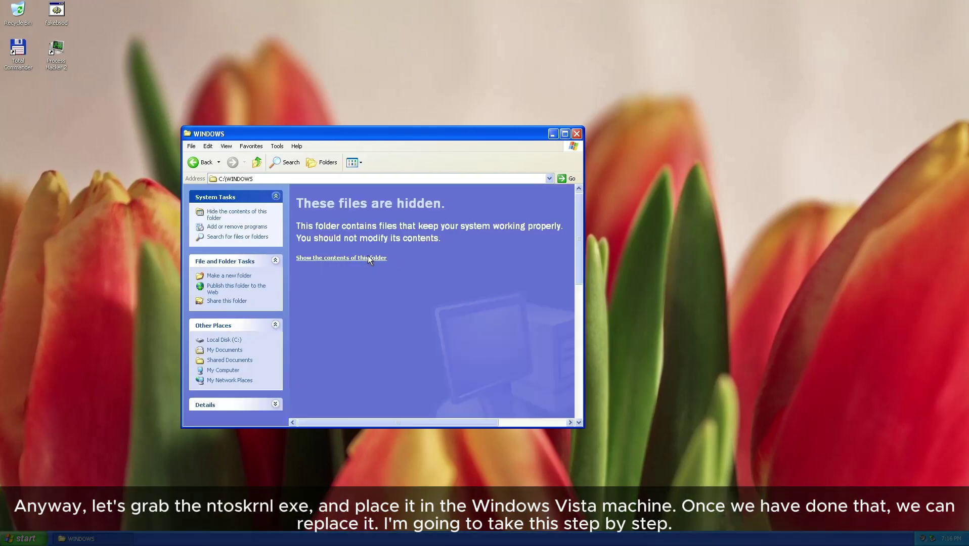
left_click(364, 258)
double_click(460, 347)
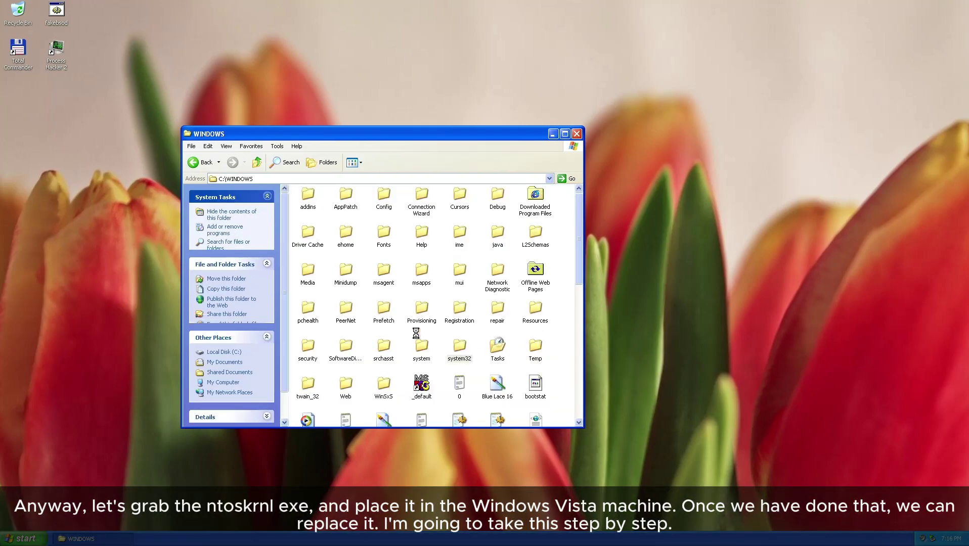
left_click(341, 259)
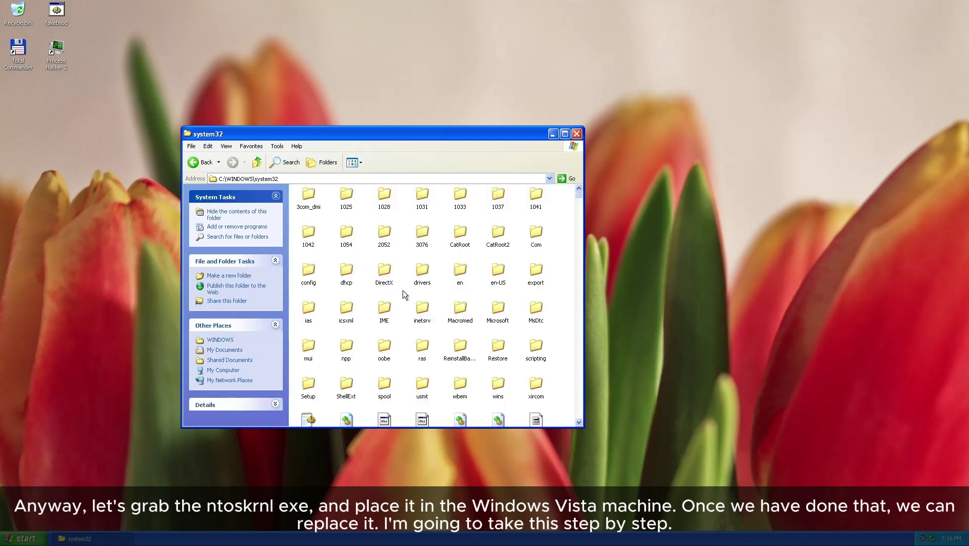
- Find the ntoskrnl application in the system32 folder and copy it
left_click(423, 308)
key("n")
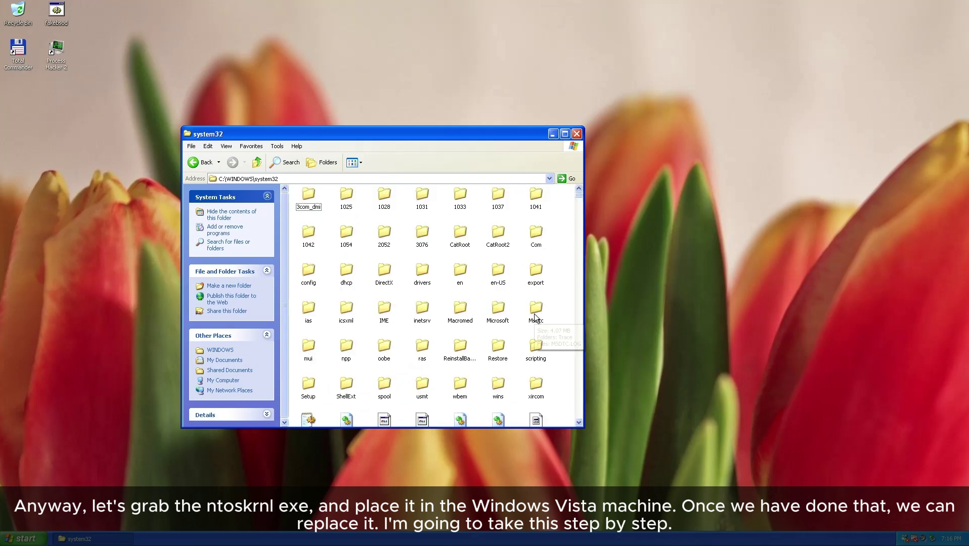
scroll(524, 318, "down", 5)
key("n")
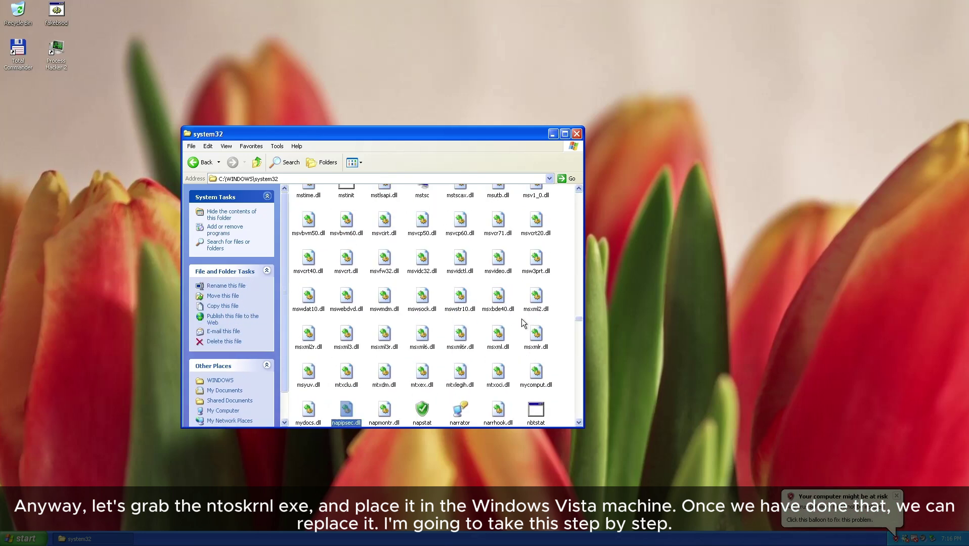
scroll(532, 294, "down", 2)
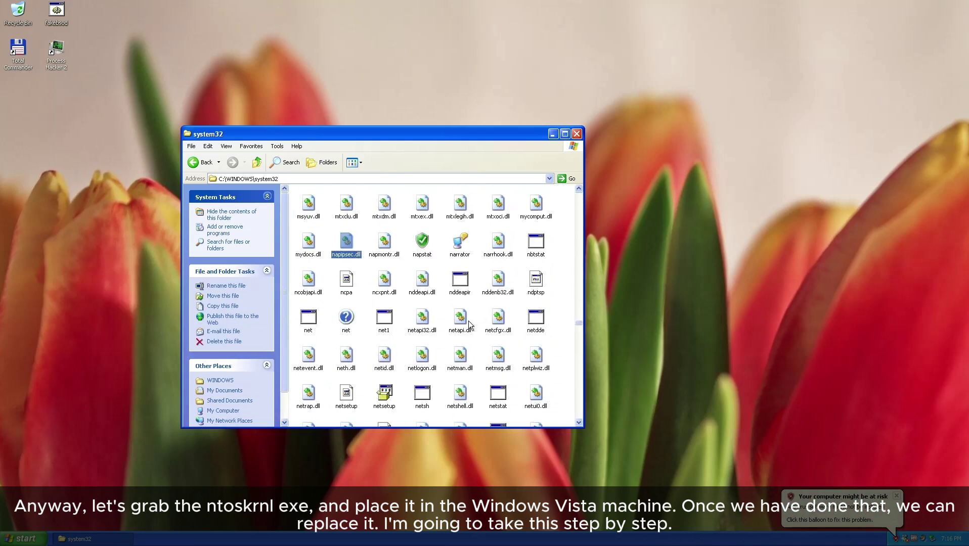
scroll(502, 326, "down", 2)
scroll(498, 329, "down", 8)
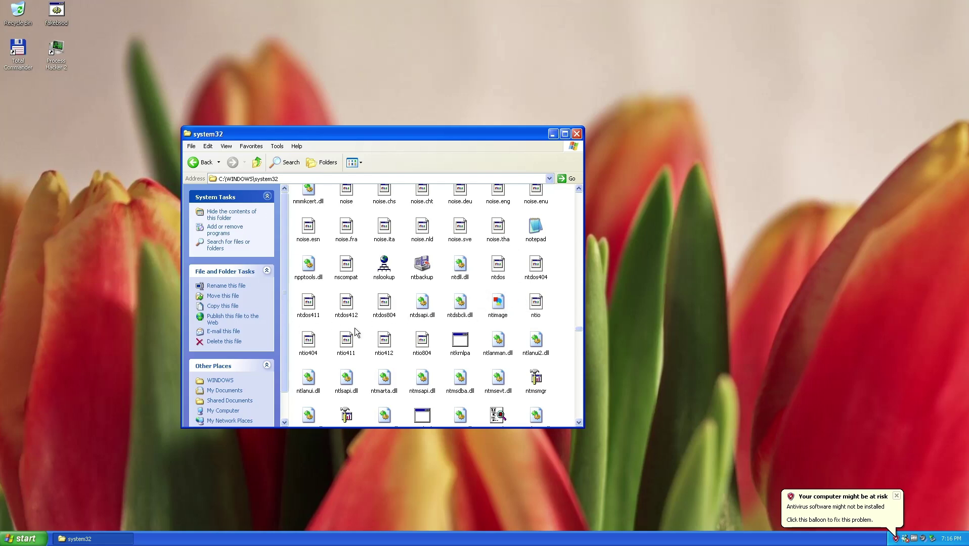
scroll(522, 307, "down", 2)
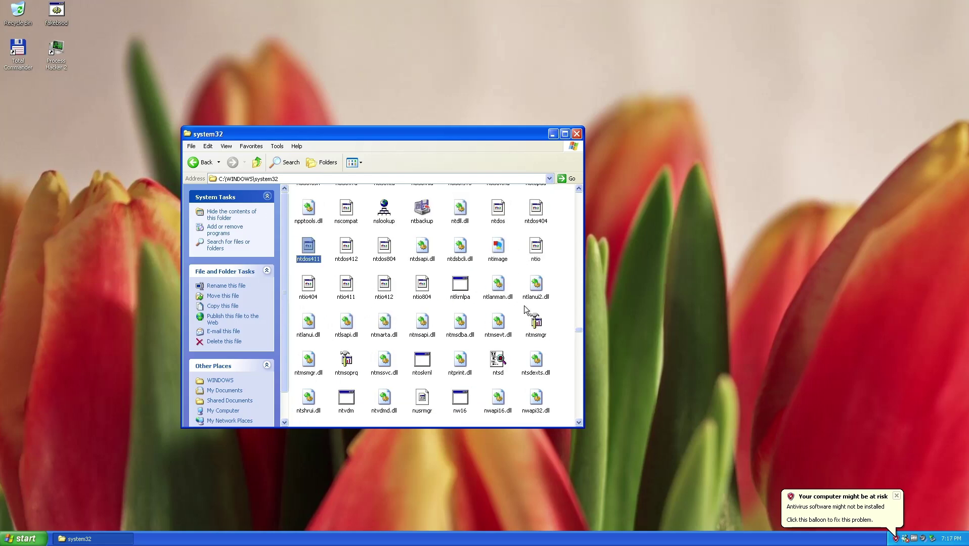
scroll(311, 294, "down", 2)
left_click(346, 344)
left_click(422, 309)
right_click(423, 307)
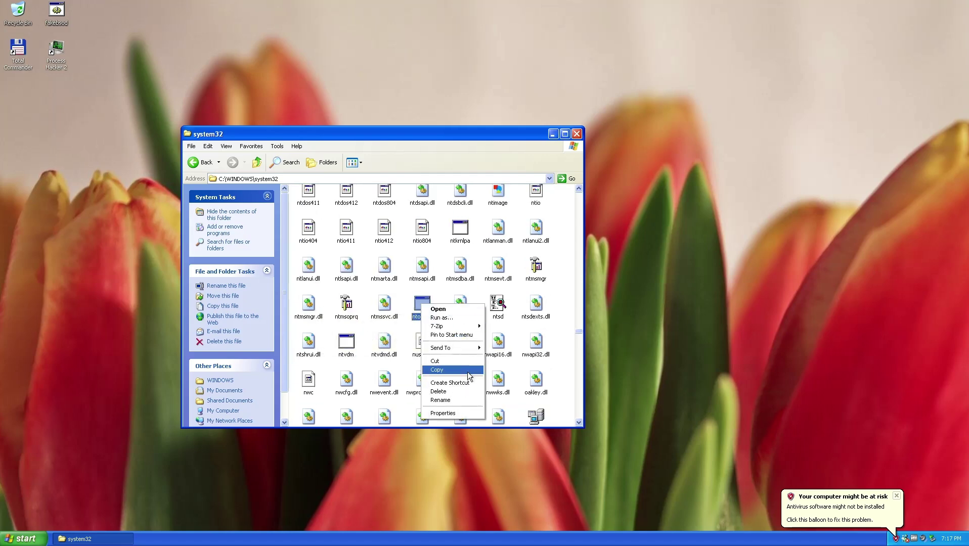
- Paste the copied ntoskrnl file onto the desktop and close the system32 window
left_click(680, 273)
right_click(648, 179)
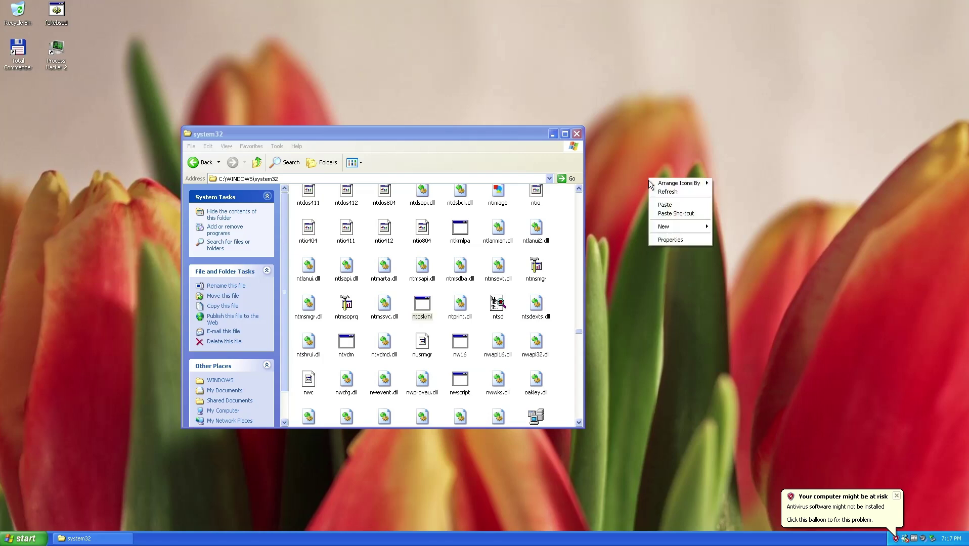
left_click(660, 205)
left_click(576, 135)
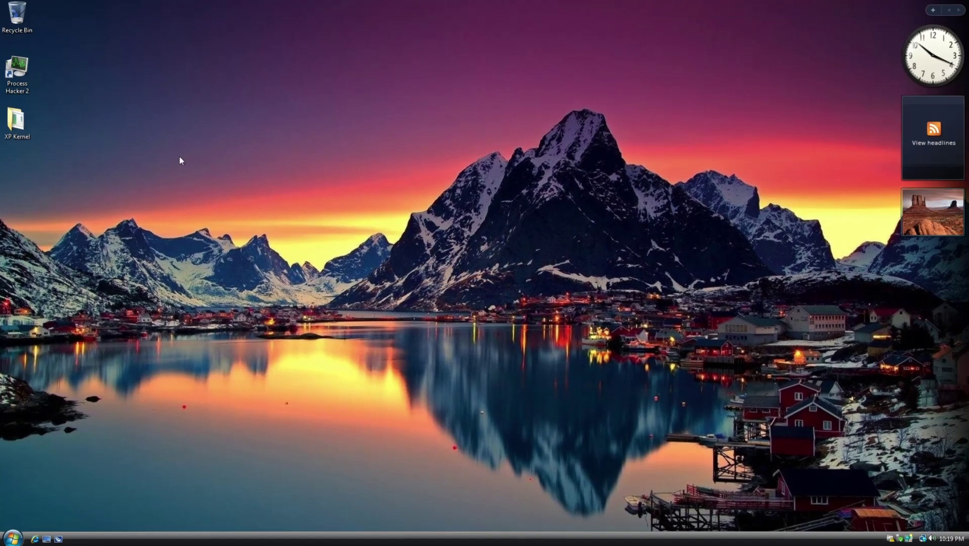
- Open the XP Kernel folder on the Windows Vista desktop and check its ntoskrnl file
right_click(179, 164)
left_click(202, 193)
double_click(16, 121)
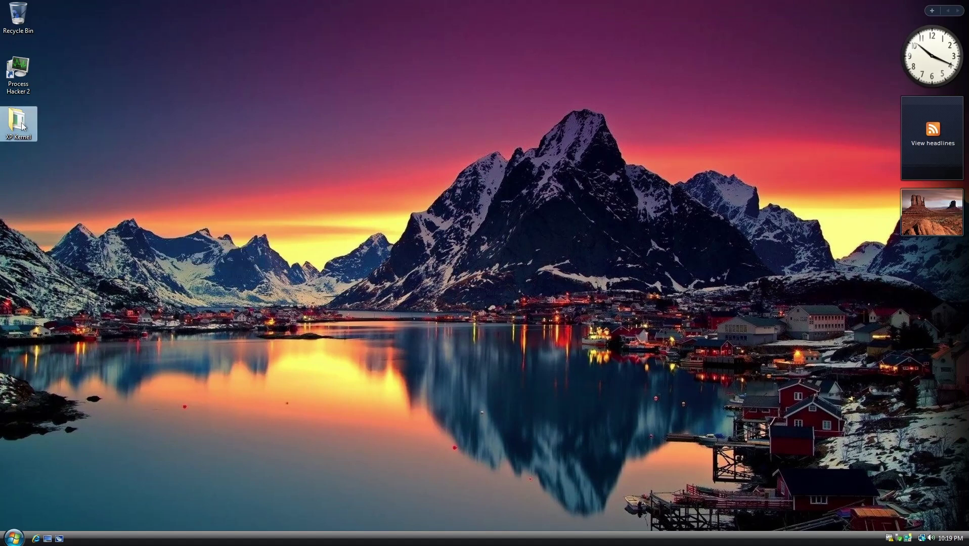
left_click_drag(237, 49, 414, 123)
left_click_drag(403, 204, 300, 214)
right_click(311, 215)
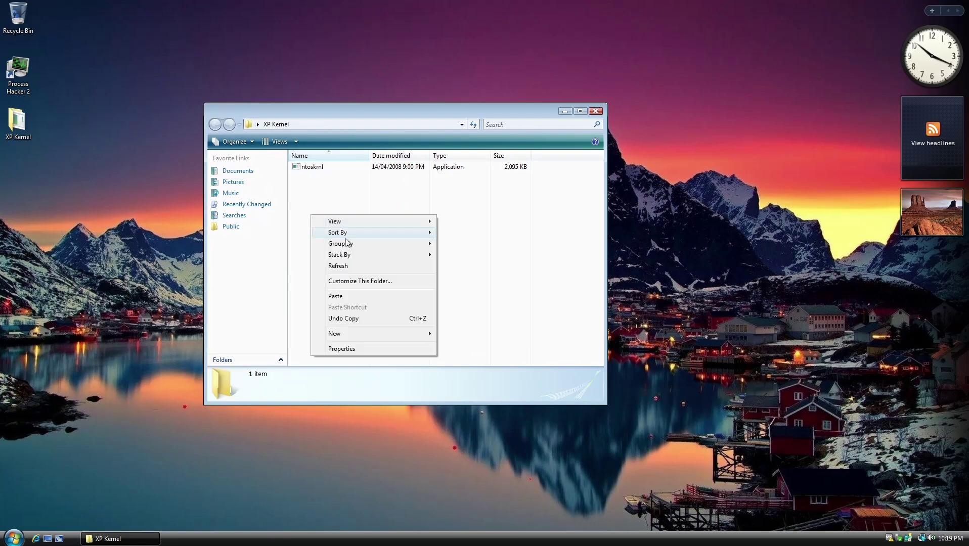
left_click(344, 265)
left_click_drag(380, 239, 306, 170)
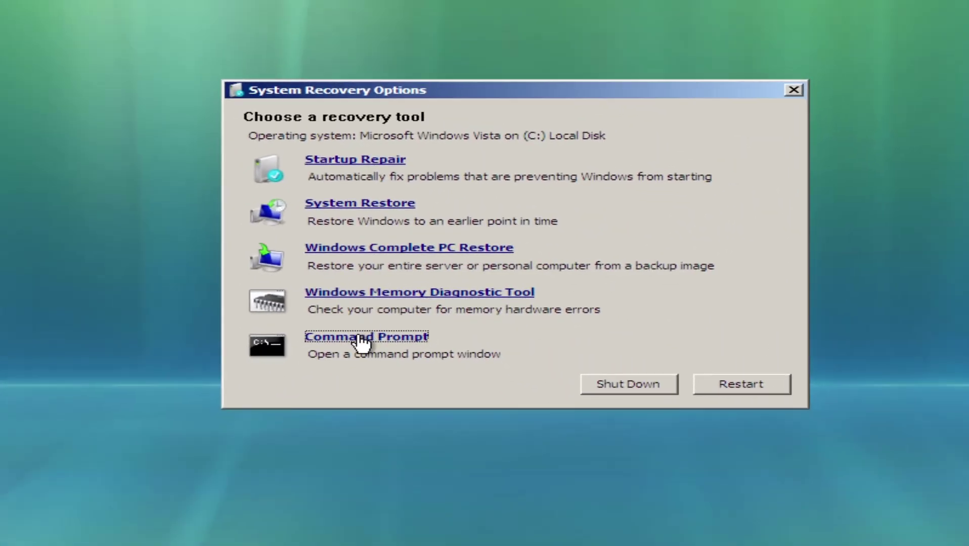
- Start the Command Prompt from System Recovery Options and launch notepad from it
left_click(354, 337)
type("pad")
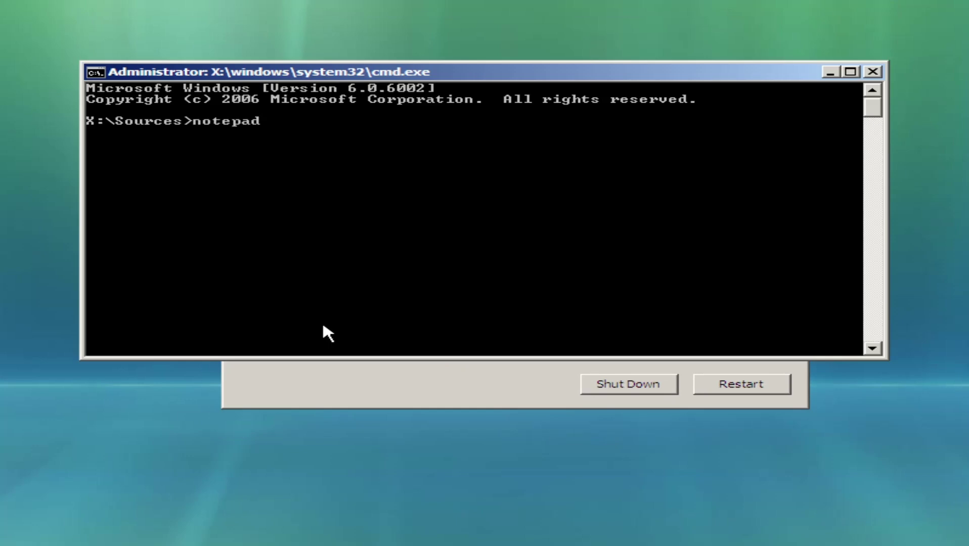
key("Return")
- Bring up Notepad's file-opening dialog at Computer and set the file type to All Files
key("ctrl+o")
left_click(122, 245)
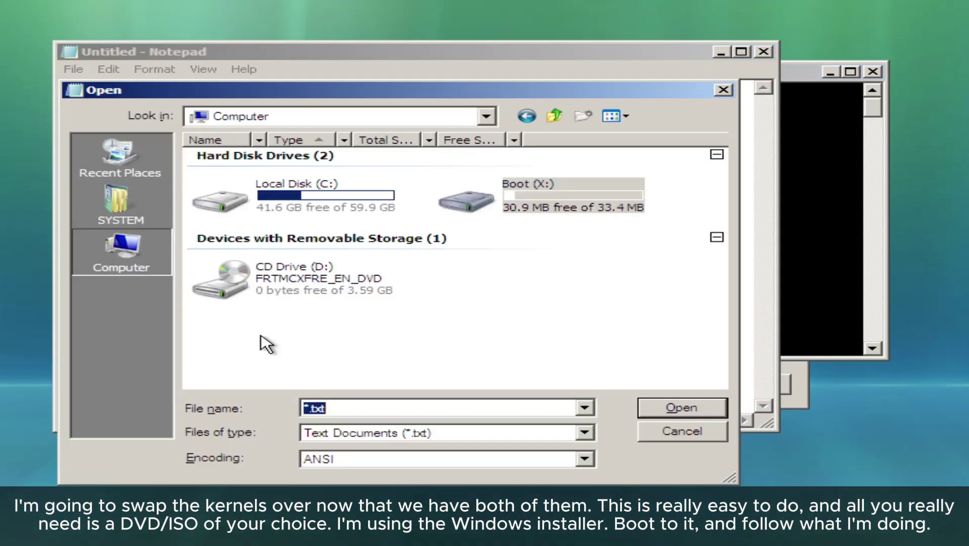
left_click(388, 438)
left_click(335, 461)
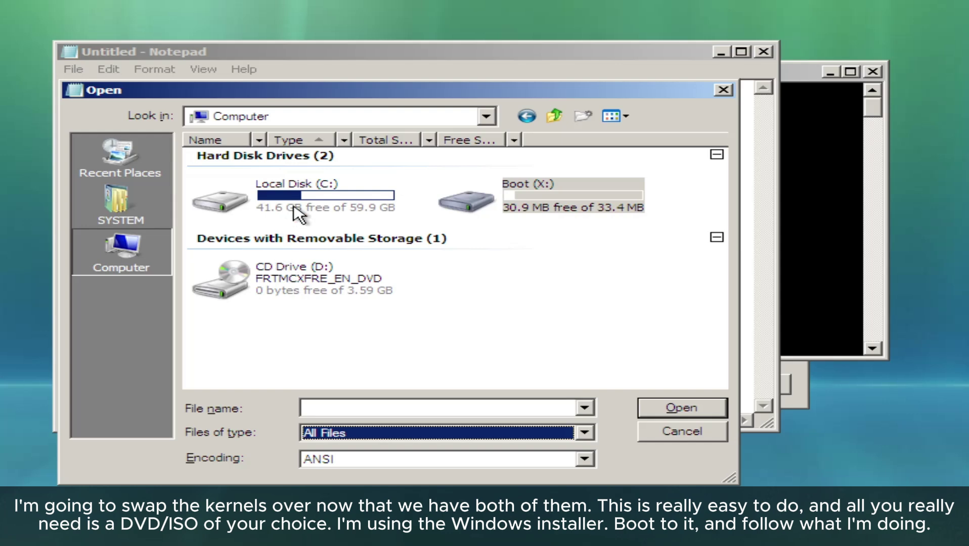
double_click(294, 211)
double_click(244, 194)
scroll(296, 264, "down", 5)
scroll(296, 264, "up", 5)
left_click(120, 251)
- Browse the C: drive to the user's Desktop folder and open the XP Kernel folder
double_click(261, 217)
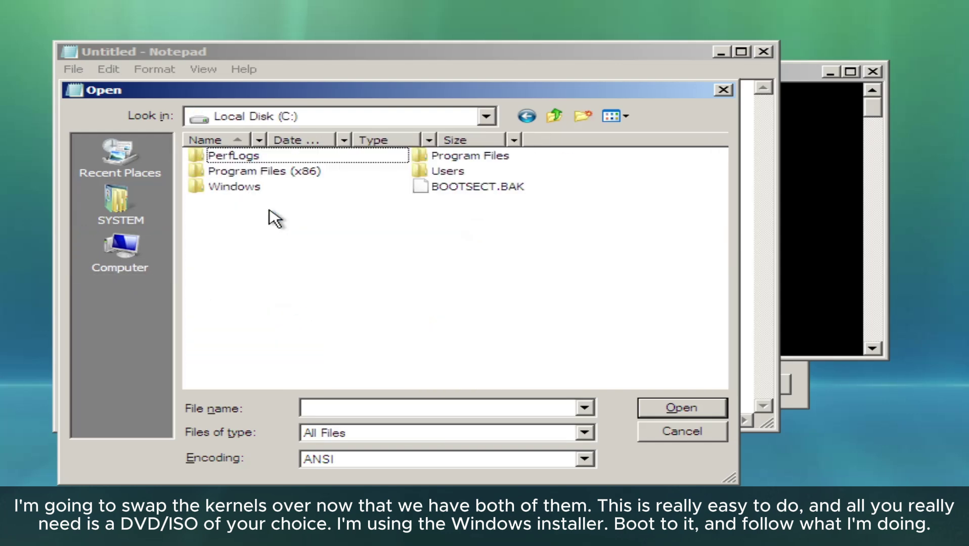
double_click(453, 171)
double_click(264, 160)
left_click(262, 160)
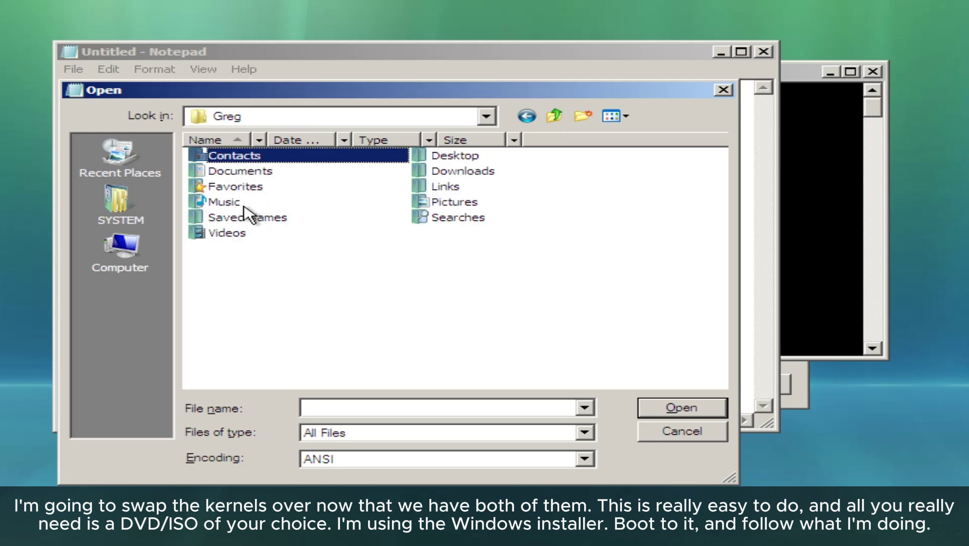
double_click(479, 158)
double_click(252, 157)
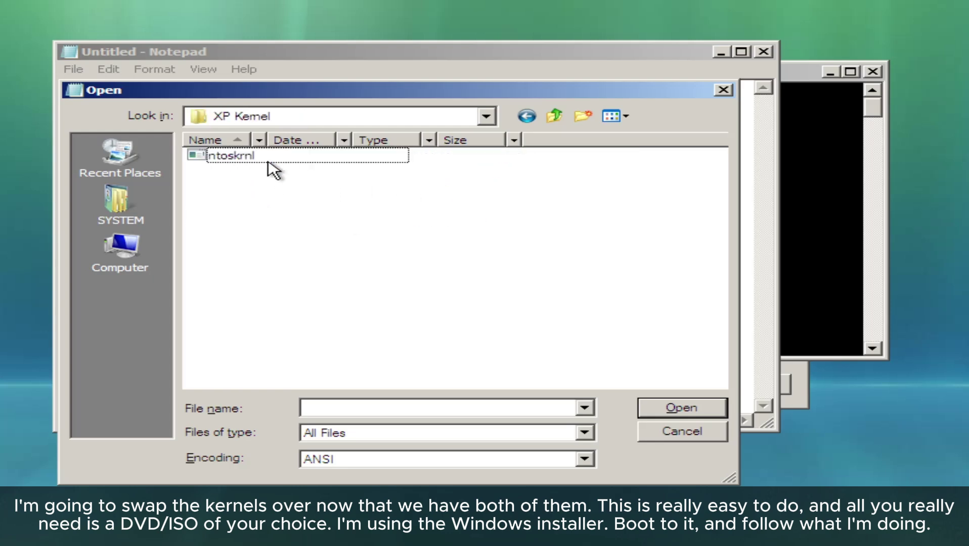
- Browse from Computer to the System32 folder inside C:\Windows
left_click(135, 263)
double_click(291, 213)
double_click(232, 186)
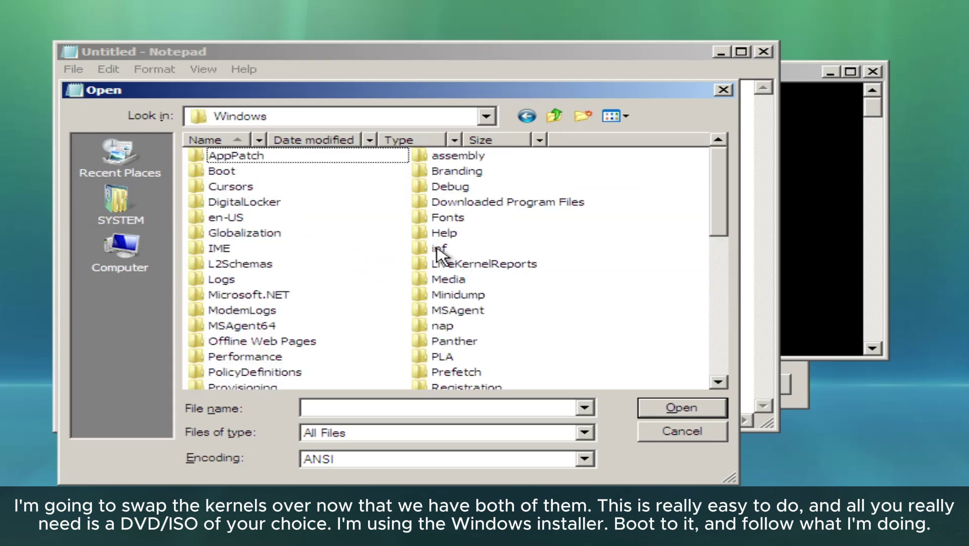
scroll(443, 277, "down", 8)
scroll(445, 283, "up", 6)
scroll(463, 291, "down", 4)
double_click(464, 219)
- Rename the ntoskrnl application in C:\Windows\System32 to ntoskrnl1
scroll(357, 234, "down", 8)
scroll(358, 234, "down", 2)
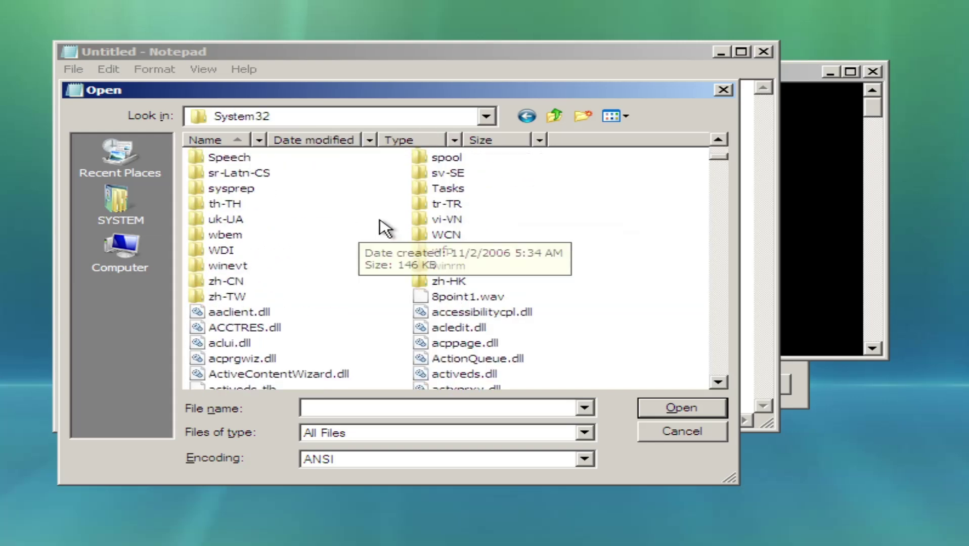
key("n")
key("Right")
key("Right")
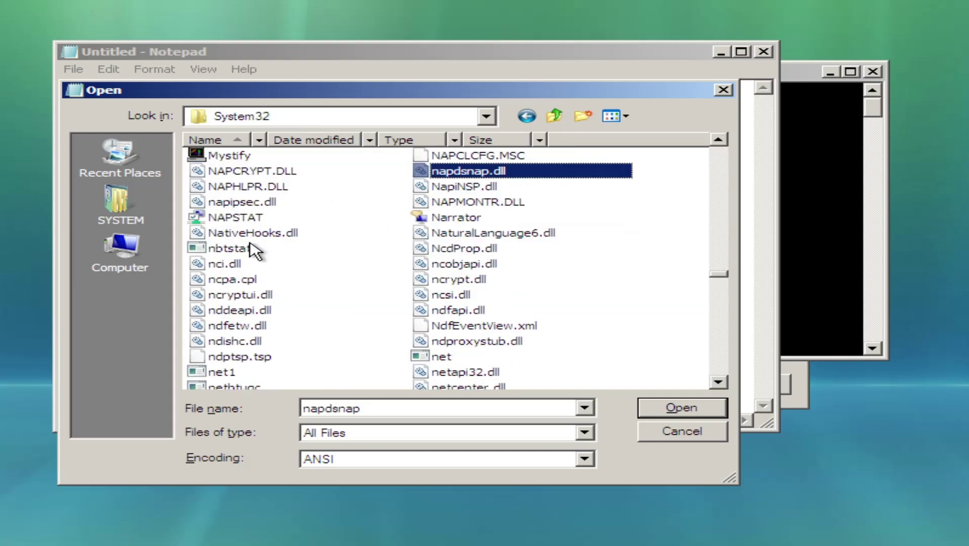
scroll(554, 271, "down", 4)
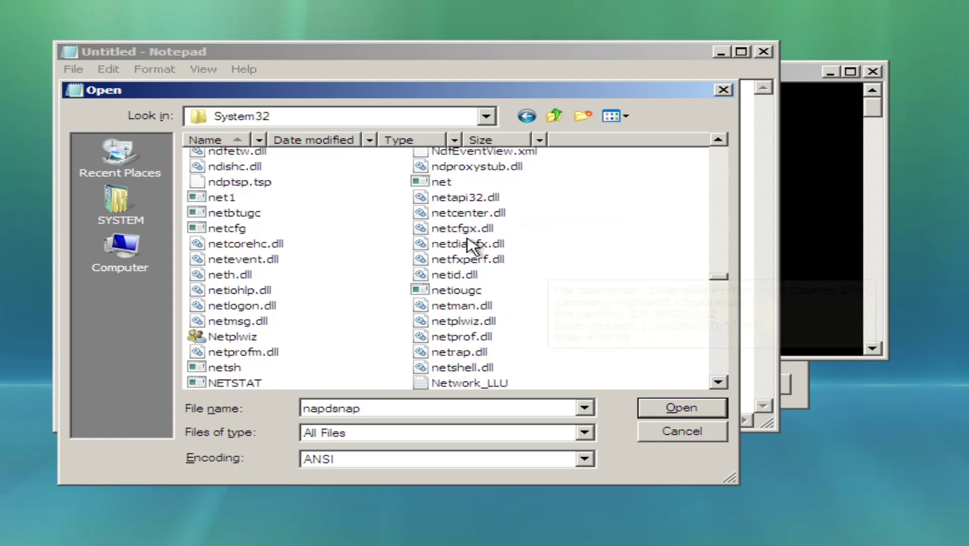
scroll(238, 344, "down", 10)
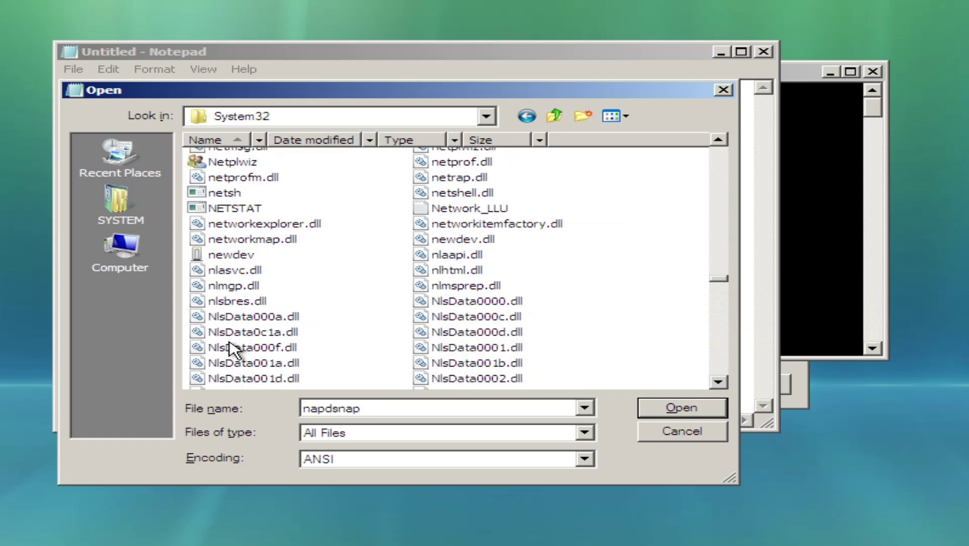
scroll(233, 348, "down", 15)
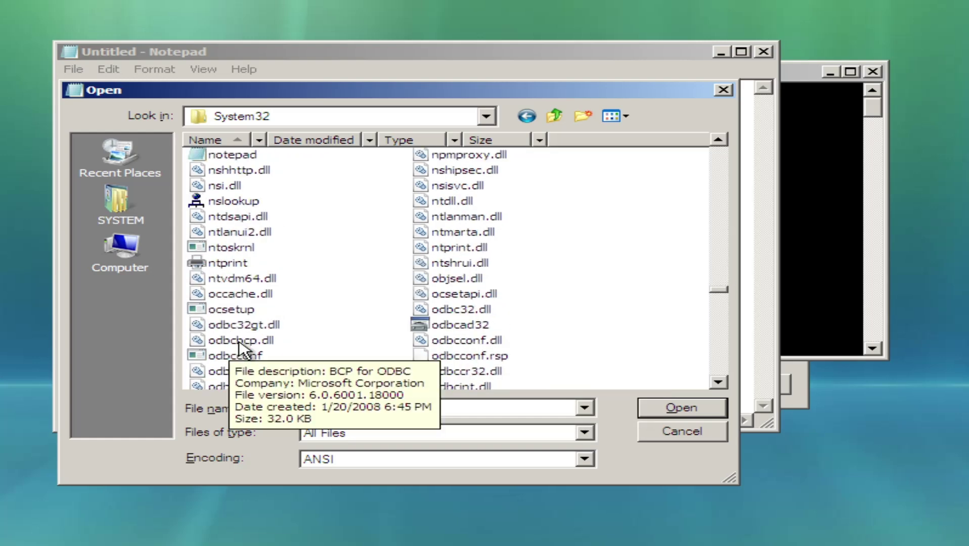
left_click(233, 248)
right_click(242, 245)
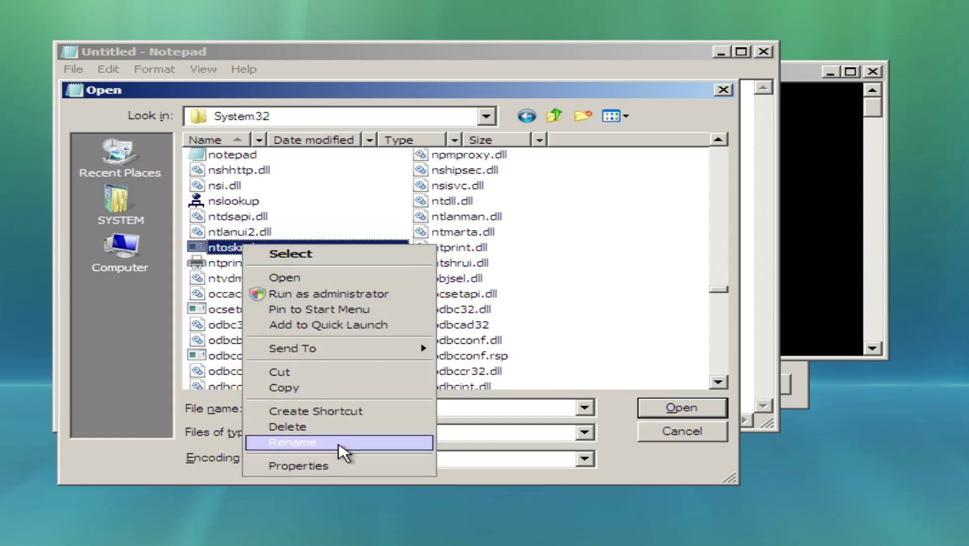
left_click(319, 444)
key("End")
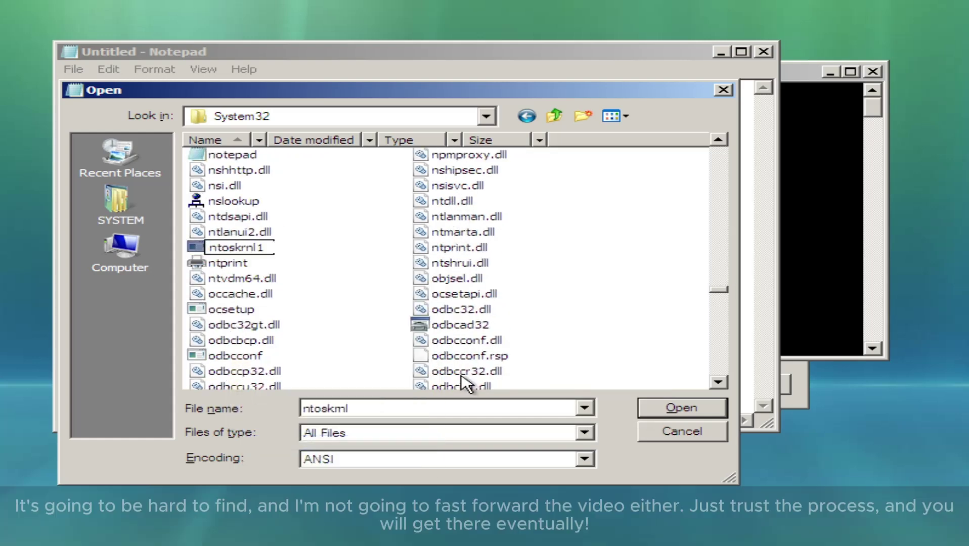
type("1")
key("Return")
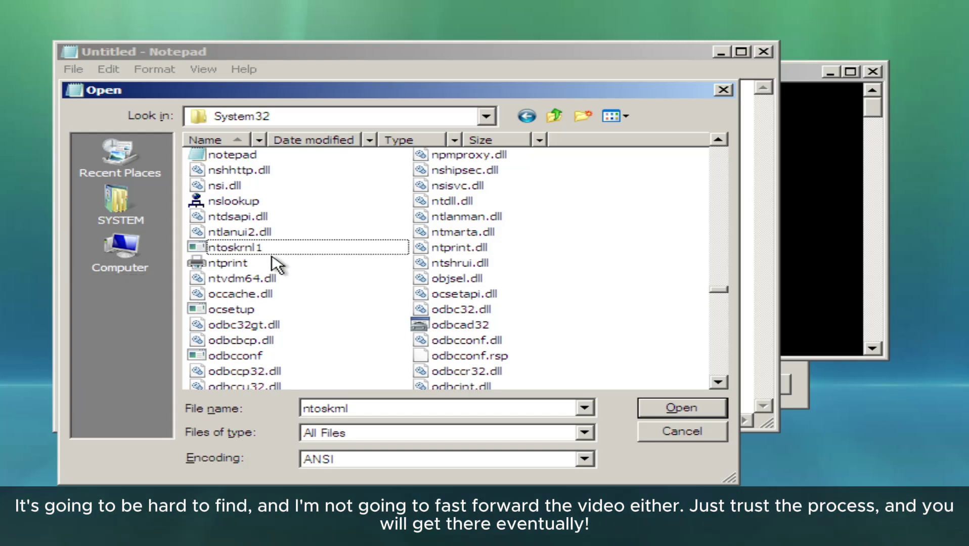
- Browse through C:\Users to the XP Kernel folder on the user's Desktop and cut the ntoskrnl file in it
left_click(118, 253)
double_click(302, 209)
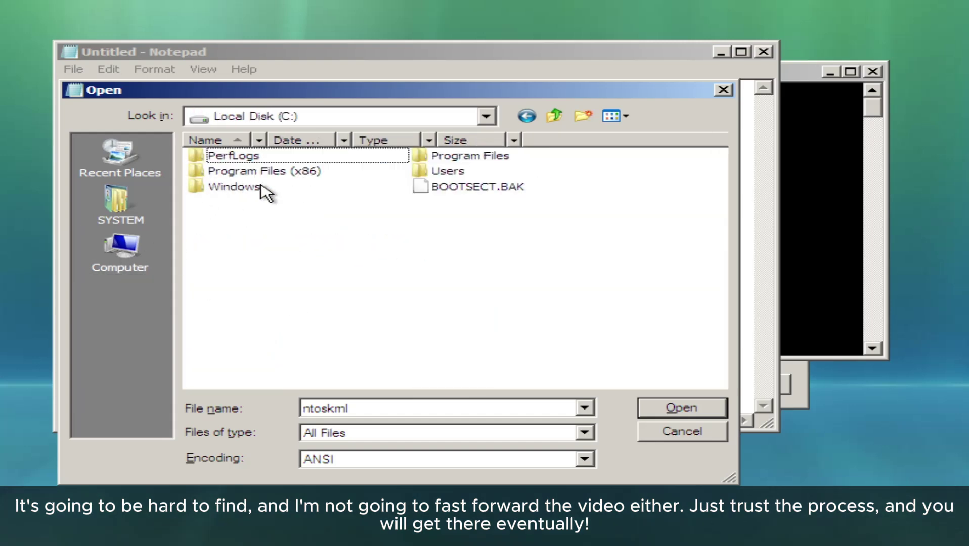
left_click(253, 194)
double_click(438, 175)
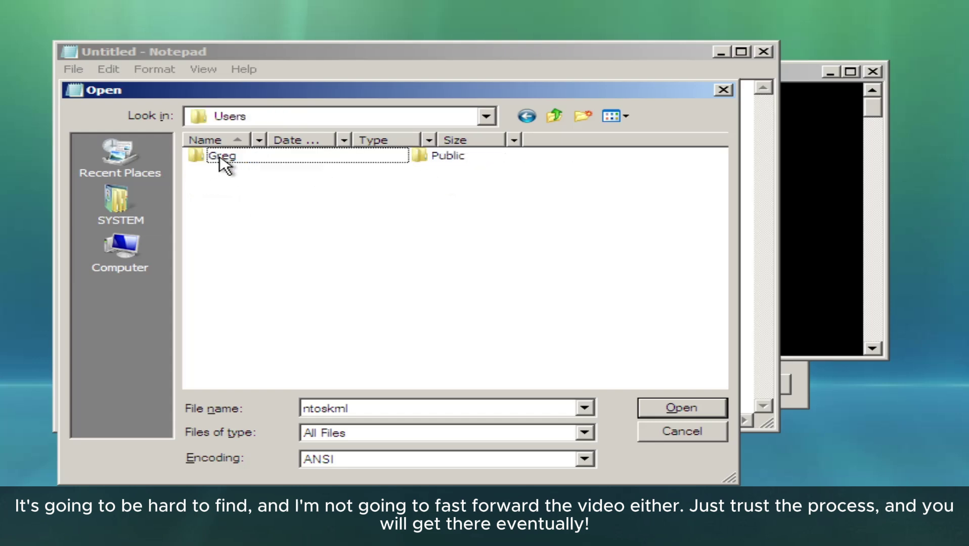
double_click(218, 158)
double_click(455, 156)
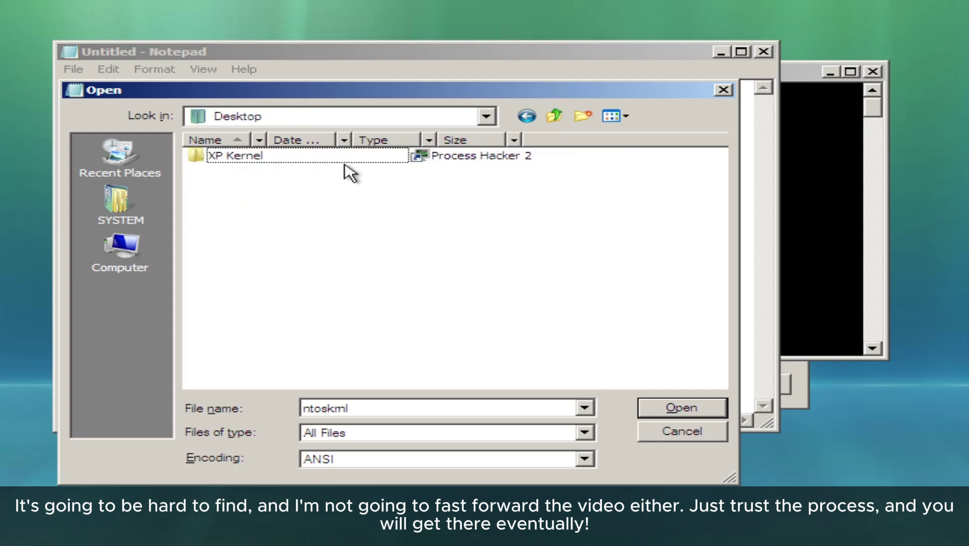
double_click(256, 162)
right_click(231, 154)
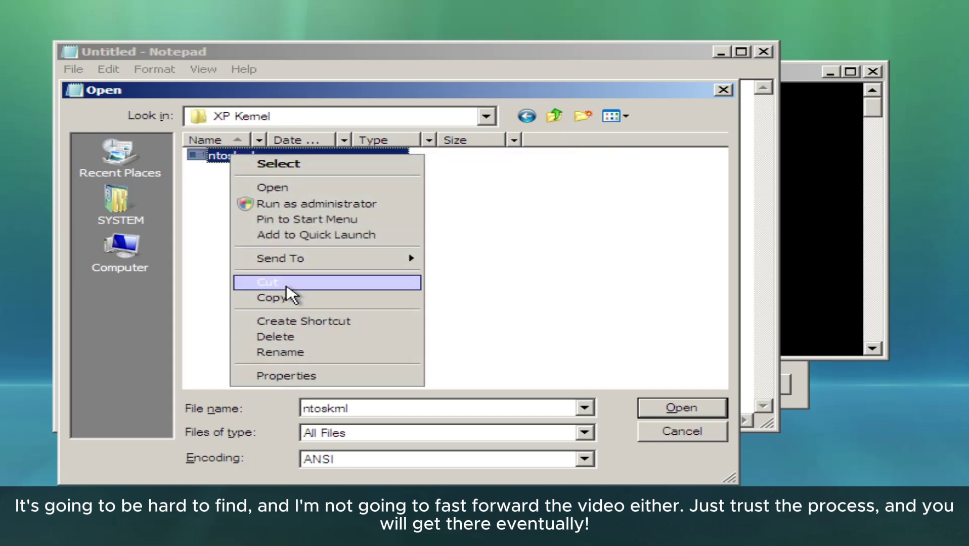
left_click(287, 284)
- Browse from Computer back to C:\Windows\System32, the destination for the cut ntoskrnl file
left_click(121, 250)
double_click(291, 213)
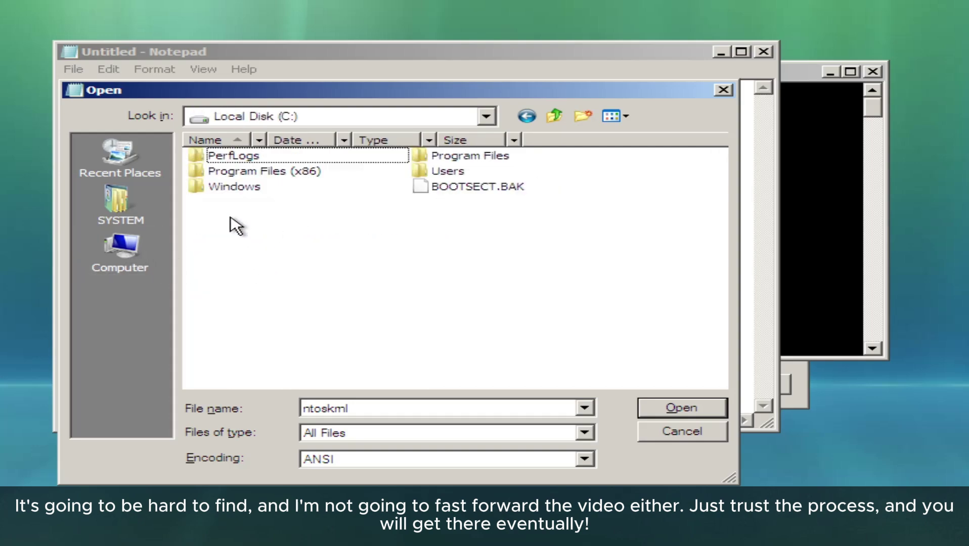
double_click(233, 190)
scroll(638, 256, "down", 5)
double_click(458, 218)
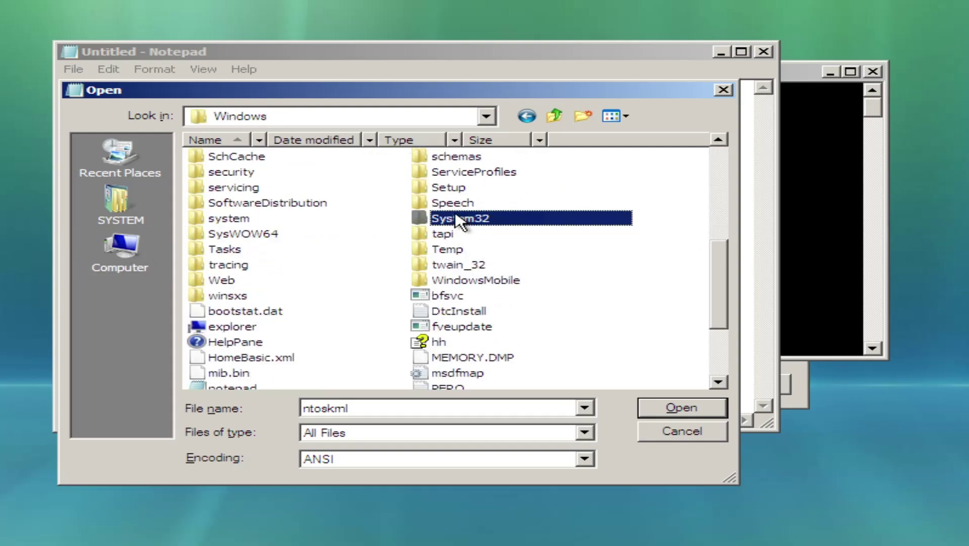
scroll(381, 223, "down", 15)
left_click_drag(727, 173, 714, 147)
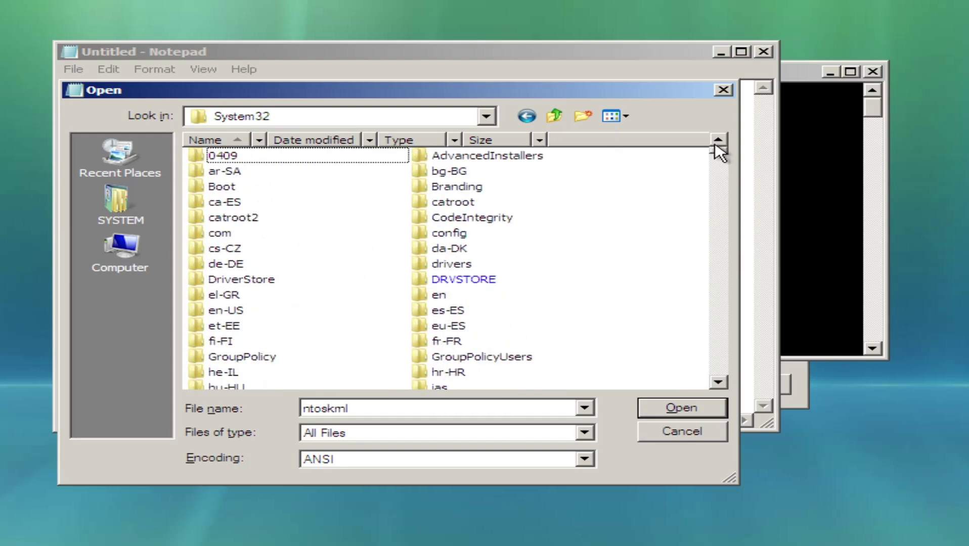
scroll(429, 282, "down", 20)
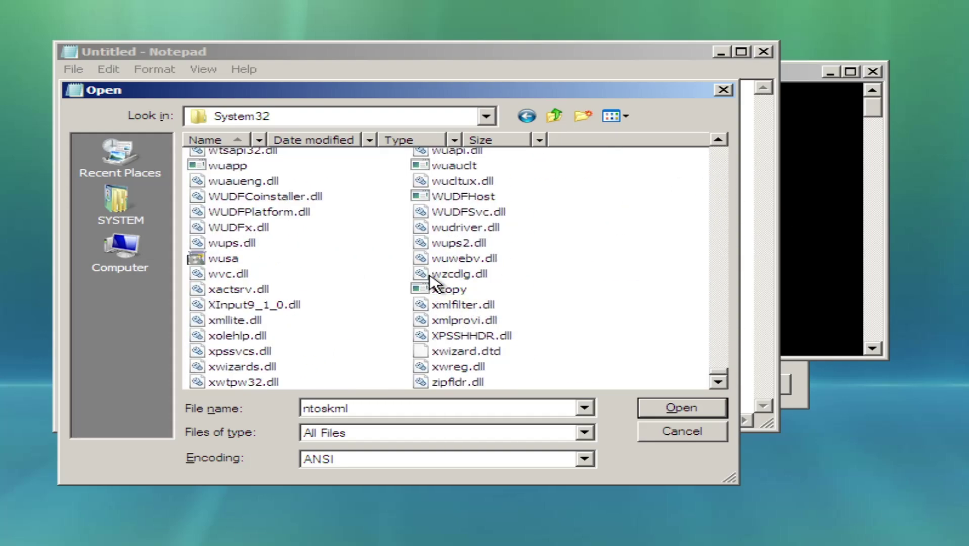
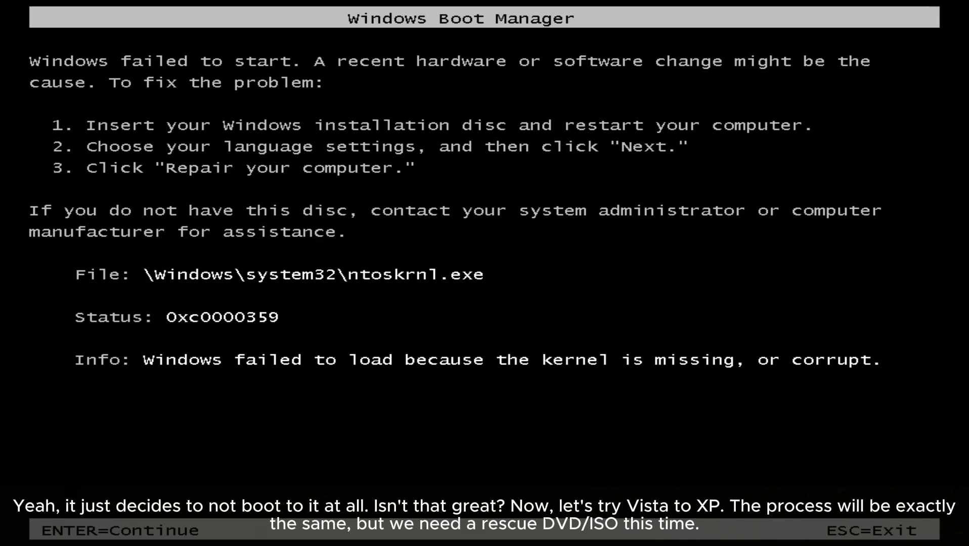
- Try to start Microsoft Windows Vista from Windows Boot Manager
key("Return")
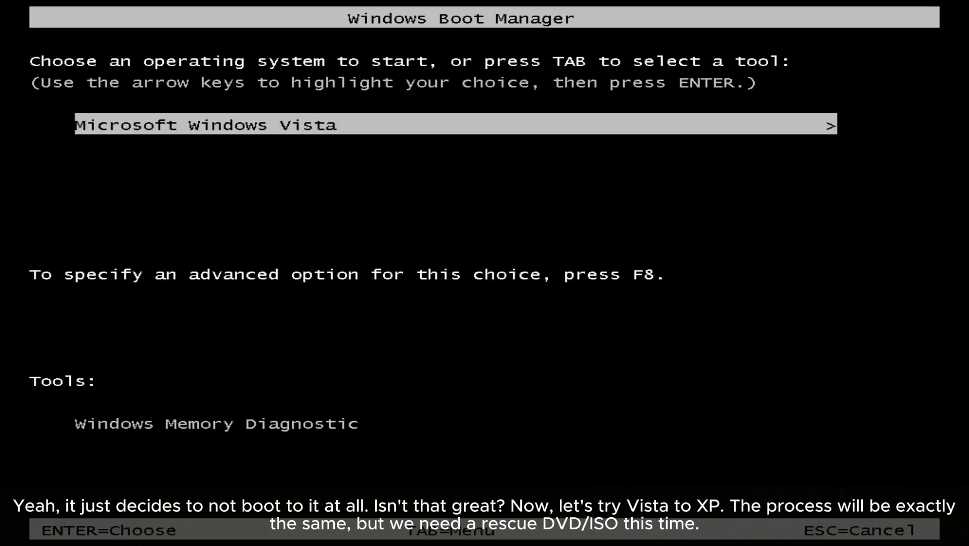
key("Return")
key("Return")
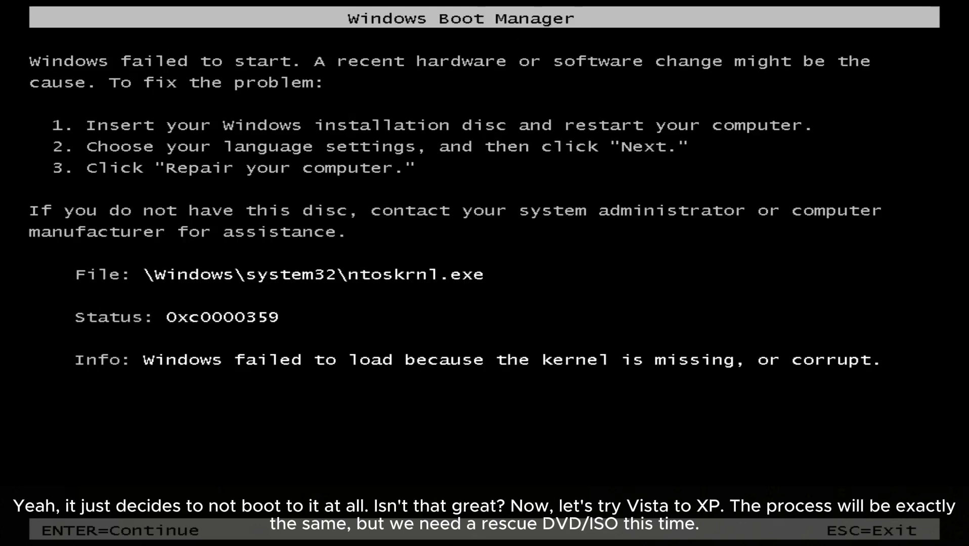
key("Return")
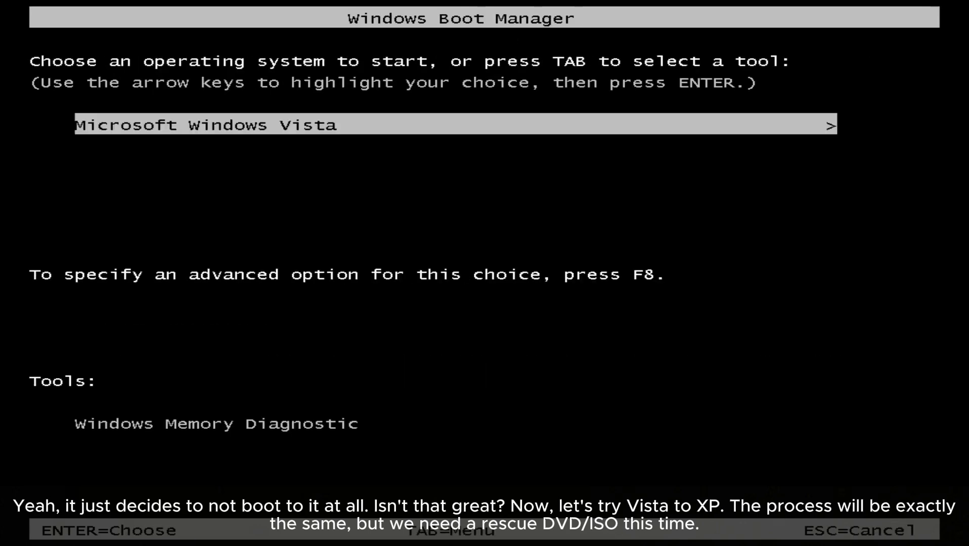
key("Return")
- Try to start Windows in Safe Mode from the Windows Error Recovery choices
key("Up")
key("Up")
key("Up")
key("Up")
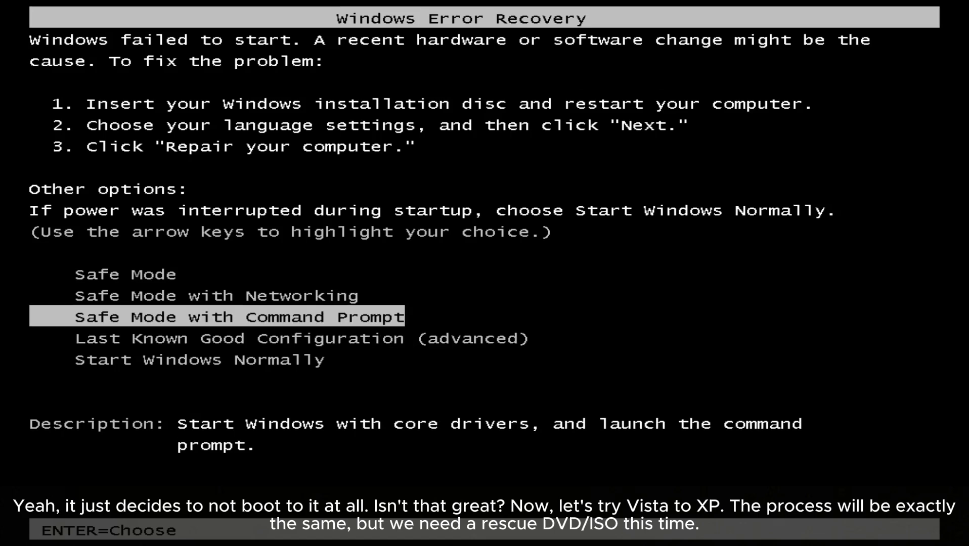
key("Down")
key("Down")
key("Up")
key("Up")
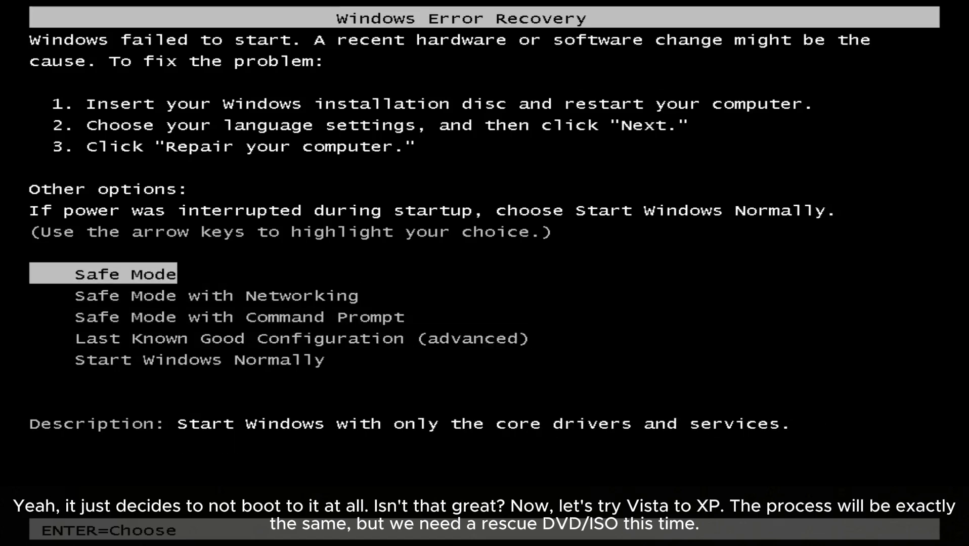
key("Return")
key("Return")
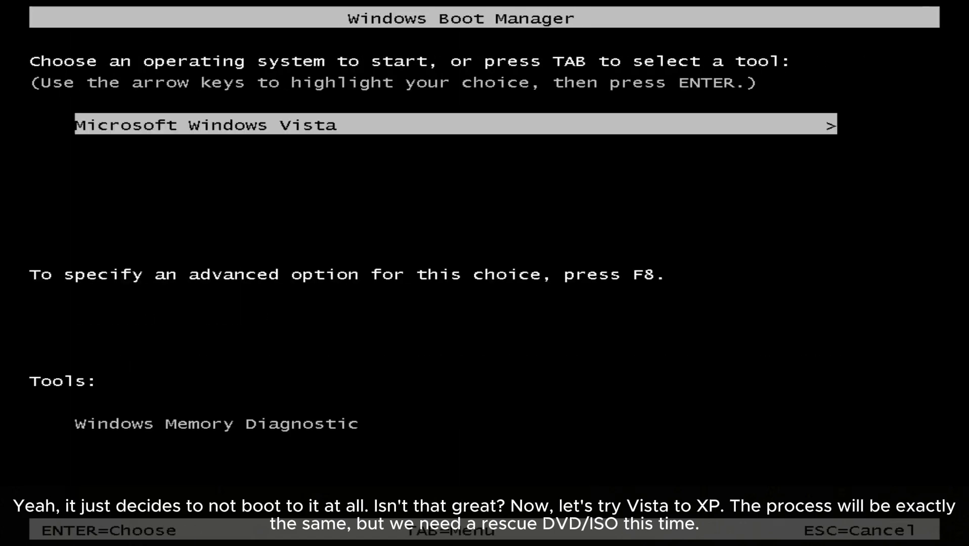
- Try once more to start Microsoft Windows Vista from the list of operating systems
key("Return")
key("Return")
key("Return")
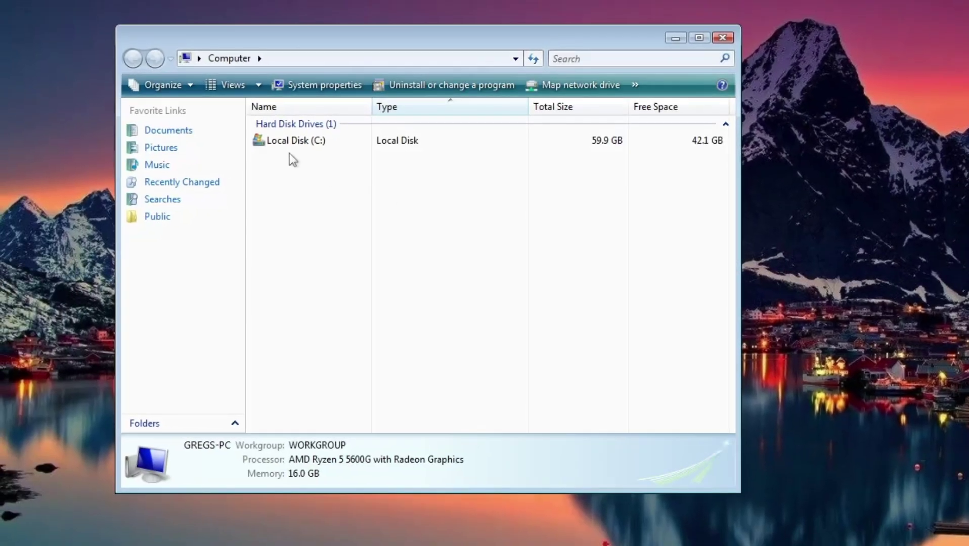
- Open the System32 folder inside C:\Windows from the Computer window on the Vista desktop
double_click(292, 143)
double_click(283, 184)
scroll(331, 200, "down", 11)
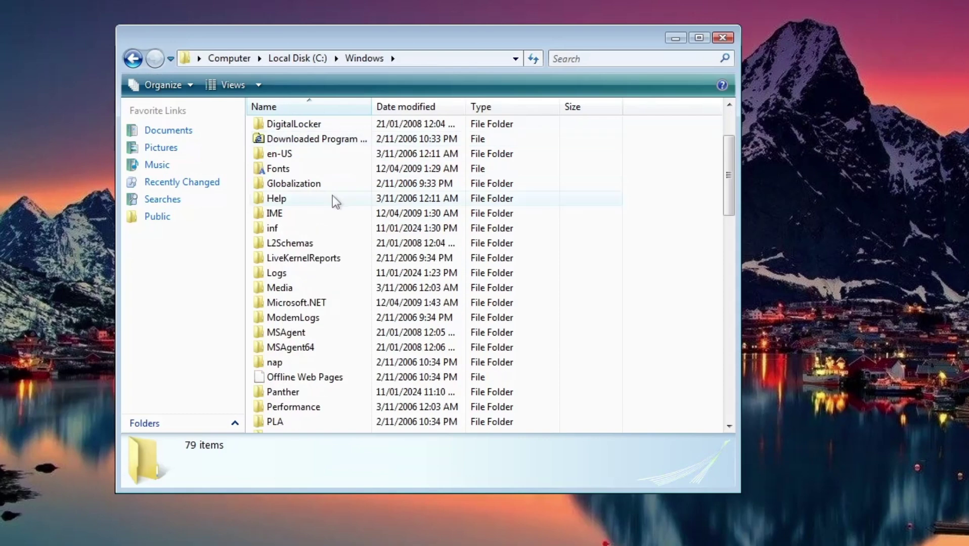
double_click(297, 257)
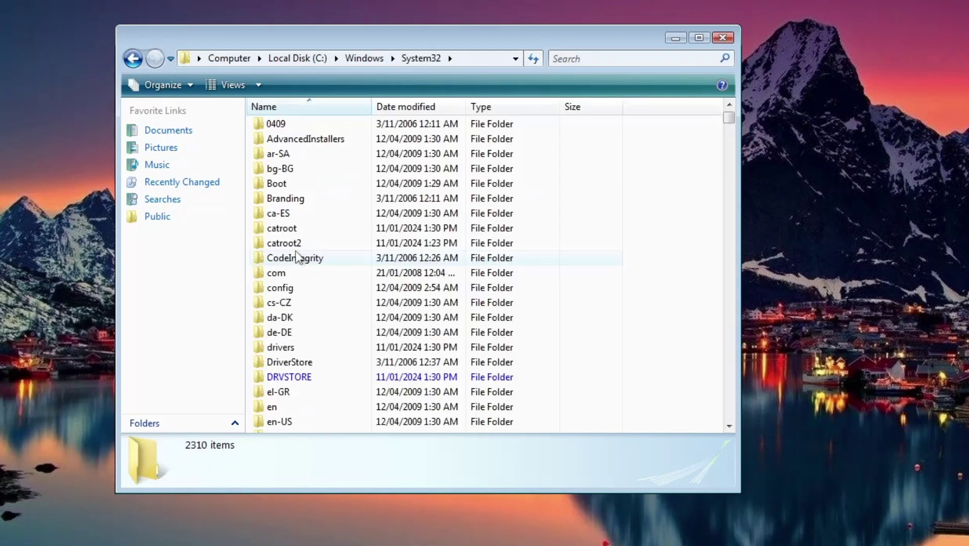
- Copy the ntoskrnl application from the Vista System32 folder and close the folder window
type("nn")
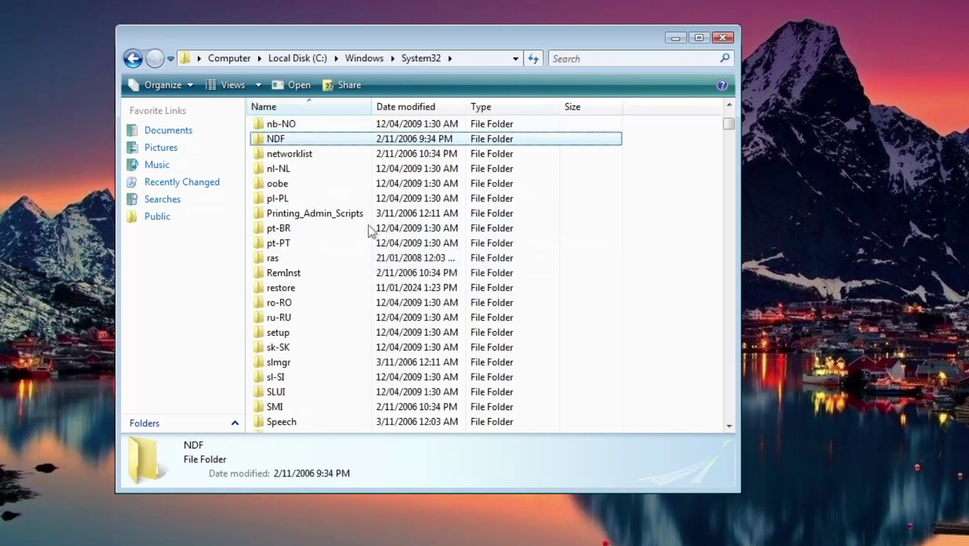
type("napi")
scroll(374, 242, "down", 12)
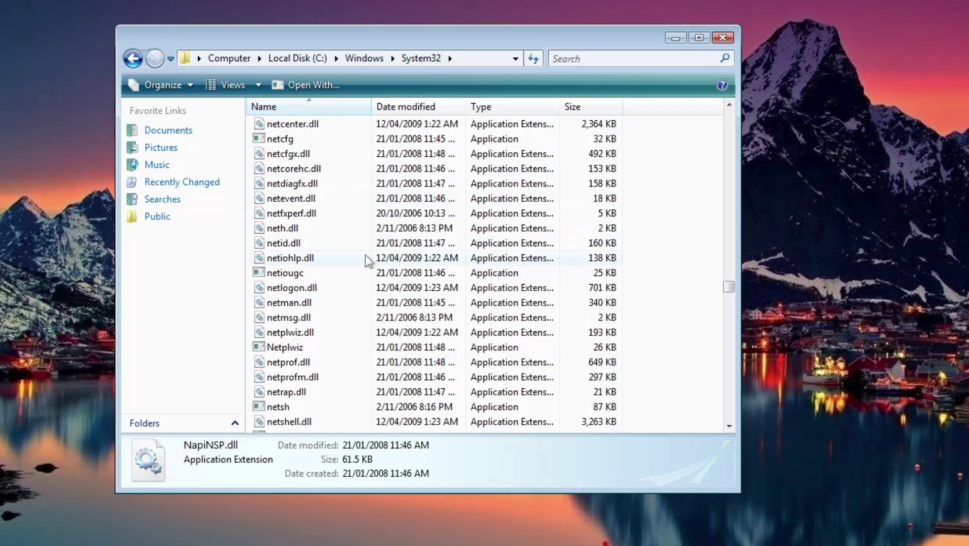
scroll(368, 263, "down", 20)
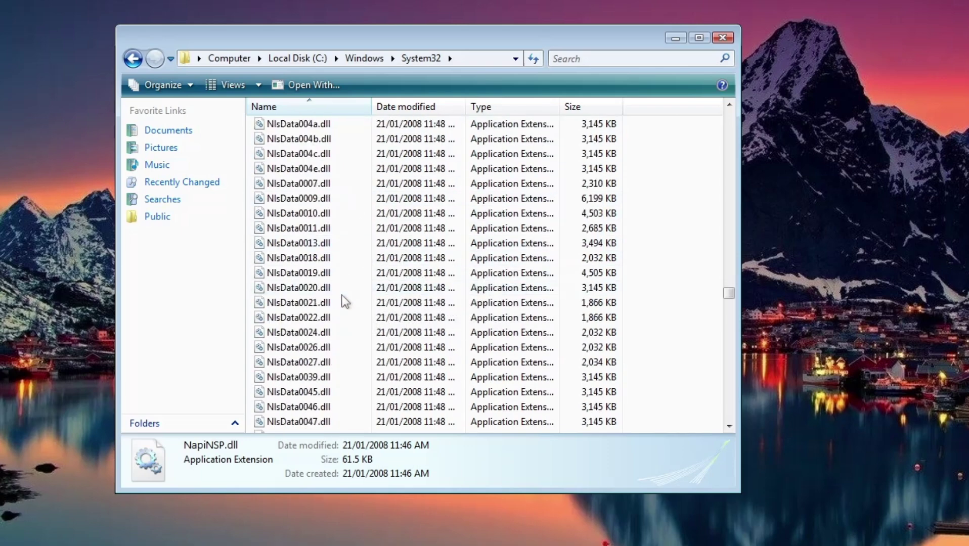
scroll(344, 302, "down", 15)
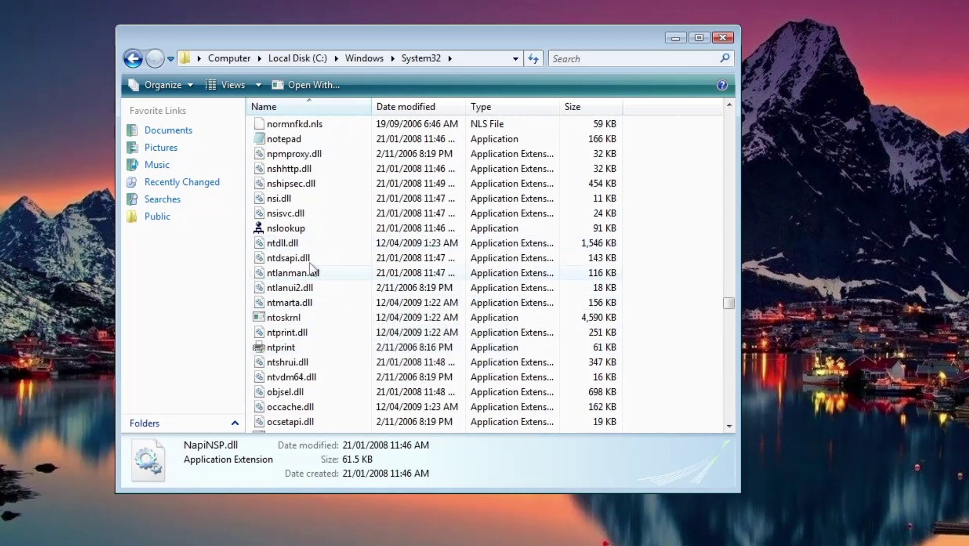
right_click(277, 322)
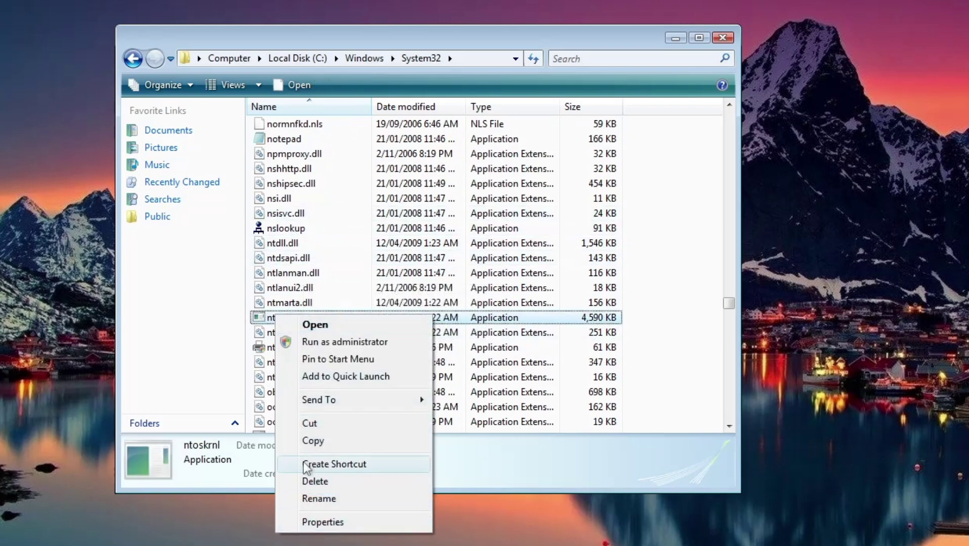
left_click(418, 448)
left_click_drag(277, 318, 844, 108)
left_click(723, 38)
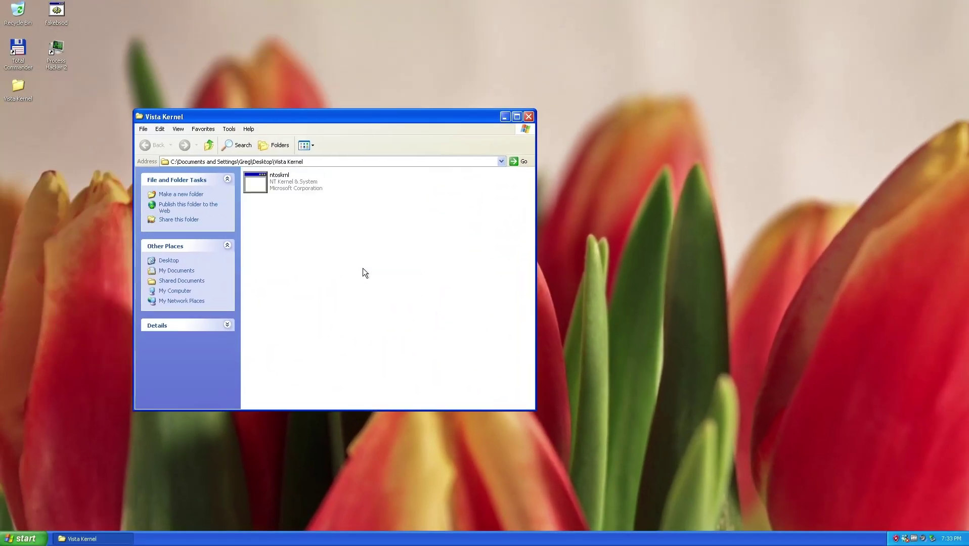
- Close the Vista Kernel folder on the Windows XP desktop and restart the computer
left_click(528, 117)
key("super")
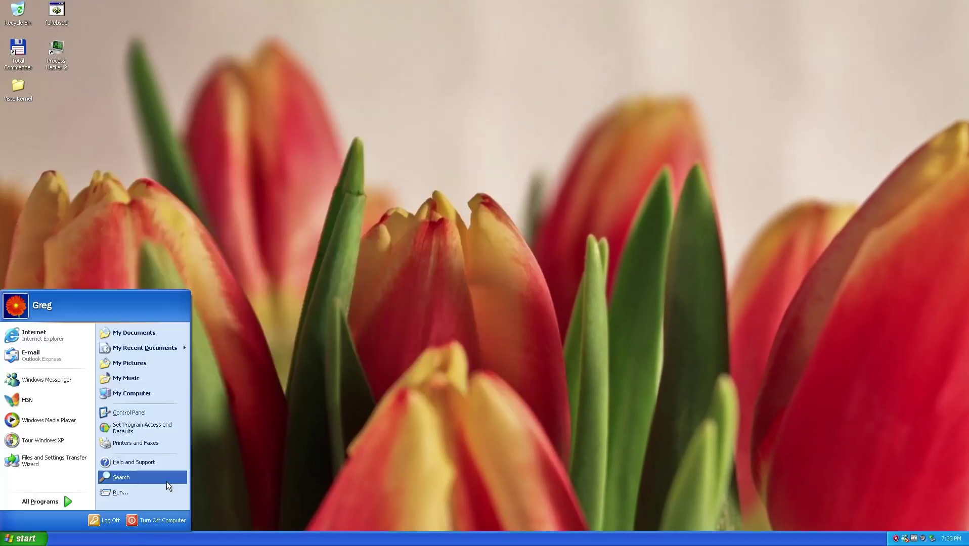
left_click(159, 516)
left_click(523, 198)
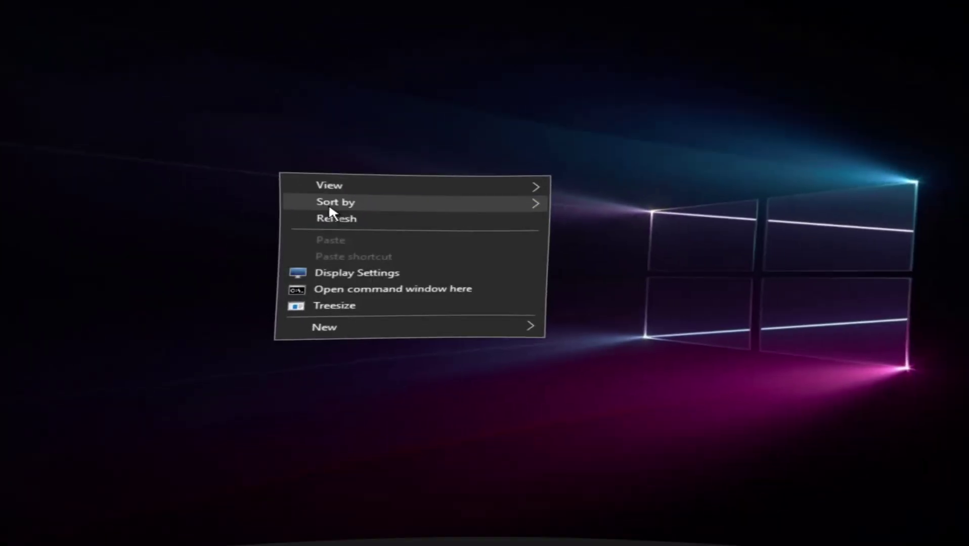
left_click(329, 221)
key("super")
key("super")
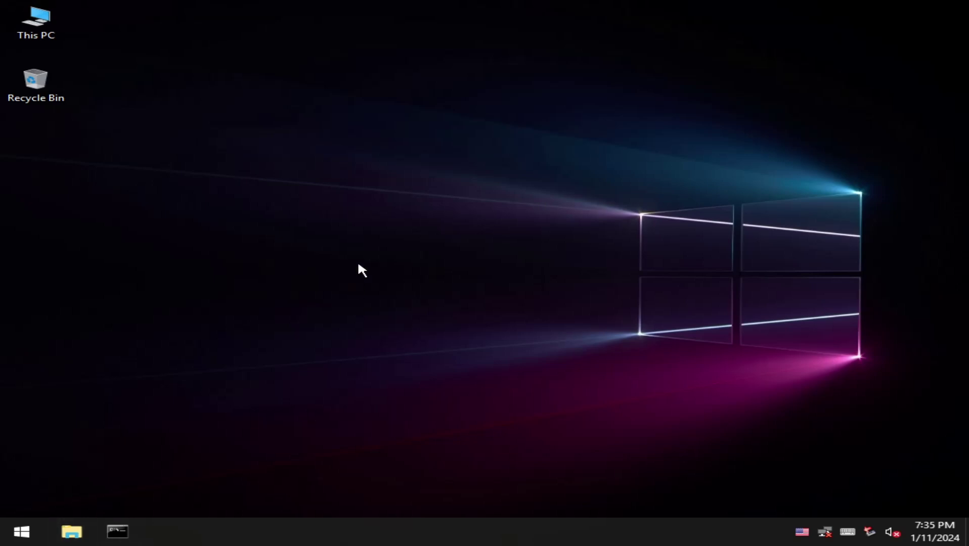
- Open the user's profile folder in Documents and Settings on Local Disk (C:), accepting permanent access to it
key("super+e")
double_click(626, 320)
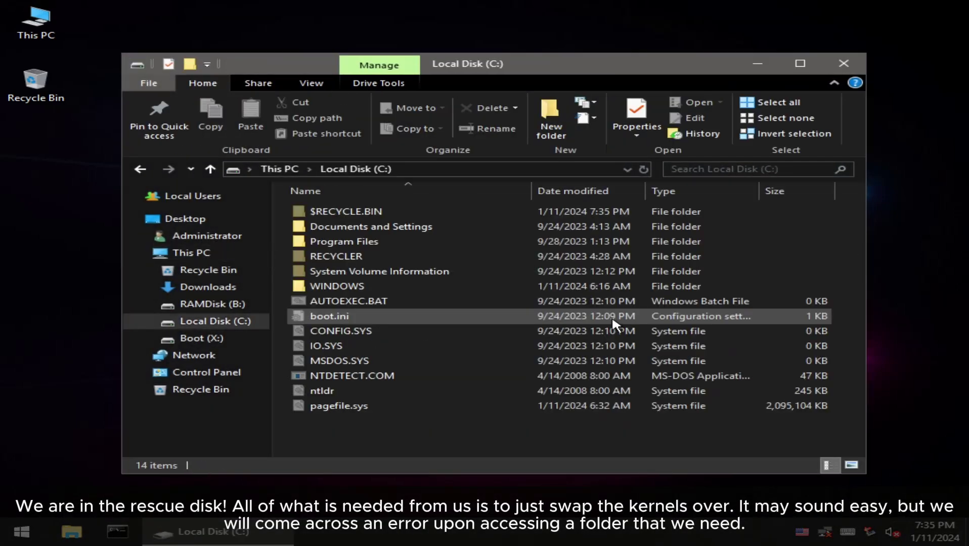
double_click(336, 290)
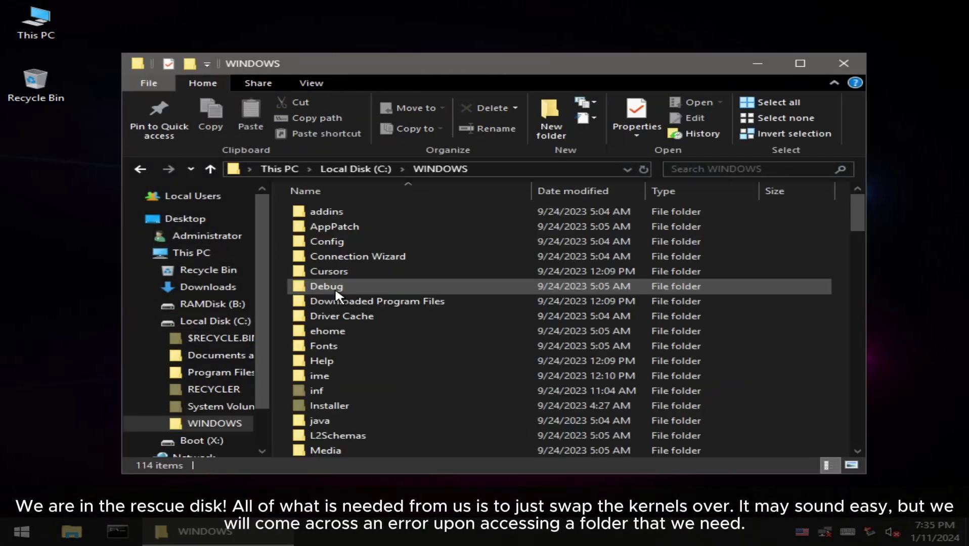
left_click(377, 171)
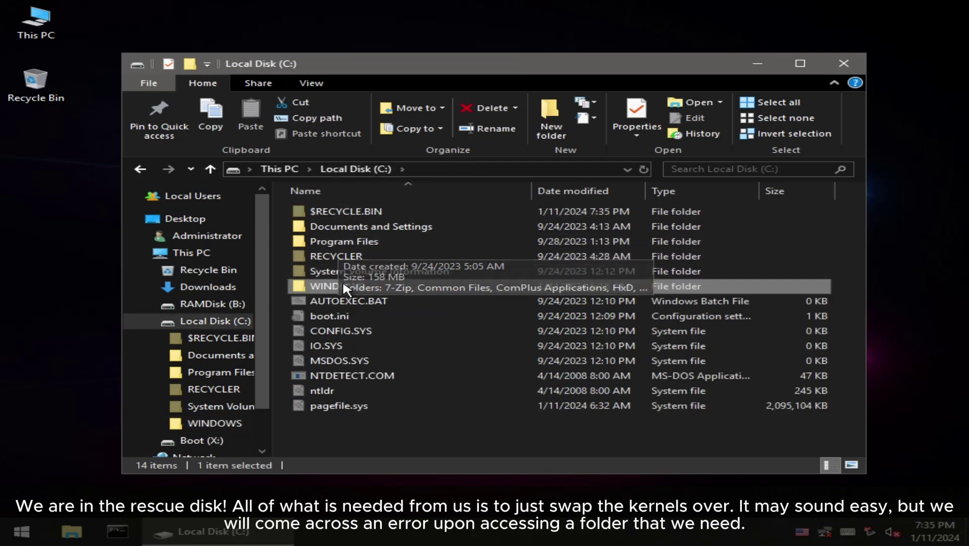
double_click(379, 227)
double_click(329, 241)
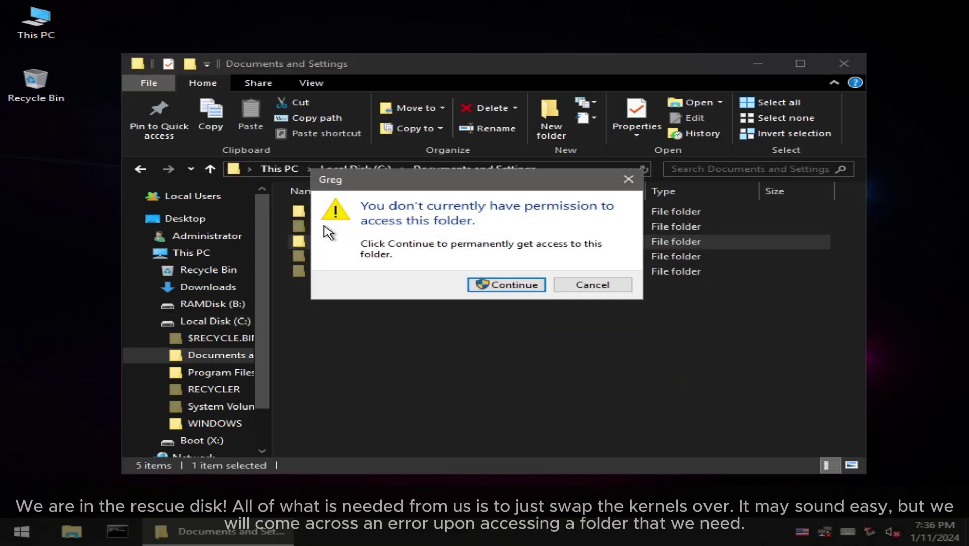
left_click(493, 283)
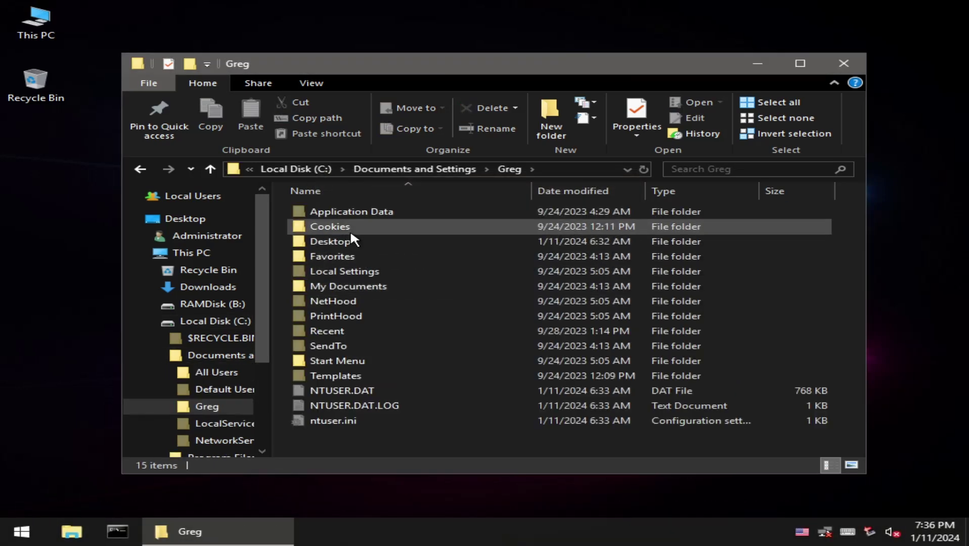
- Try to open the profile's Desktop folder and change its owner to users in the advanced security settings
double_click(339, 242)
left_click(477, 288)
left_click(373, 254)
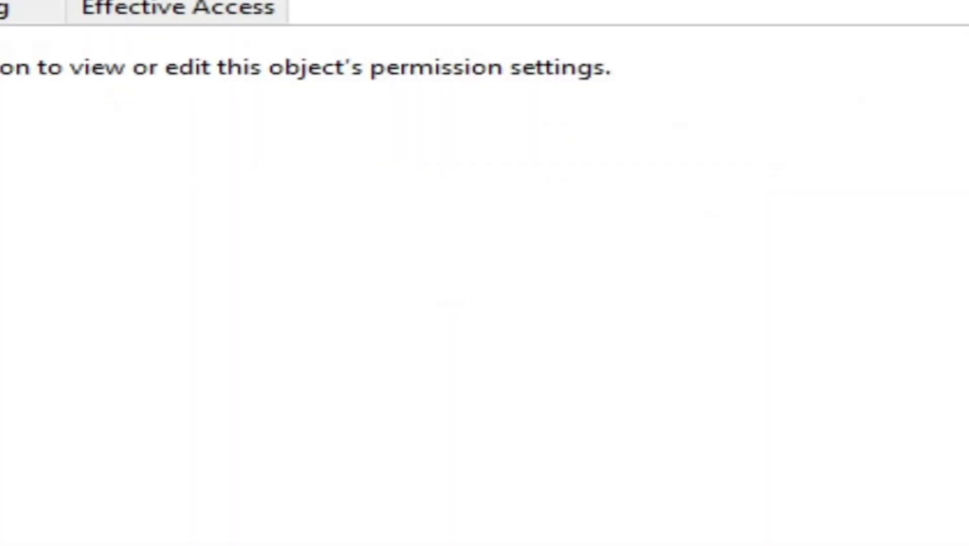
left_click(386, 98)
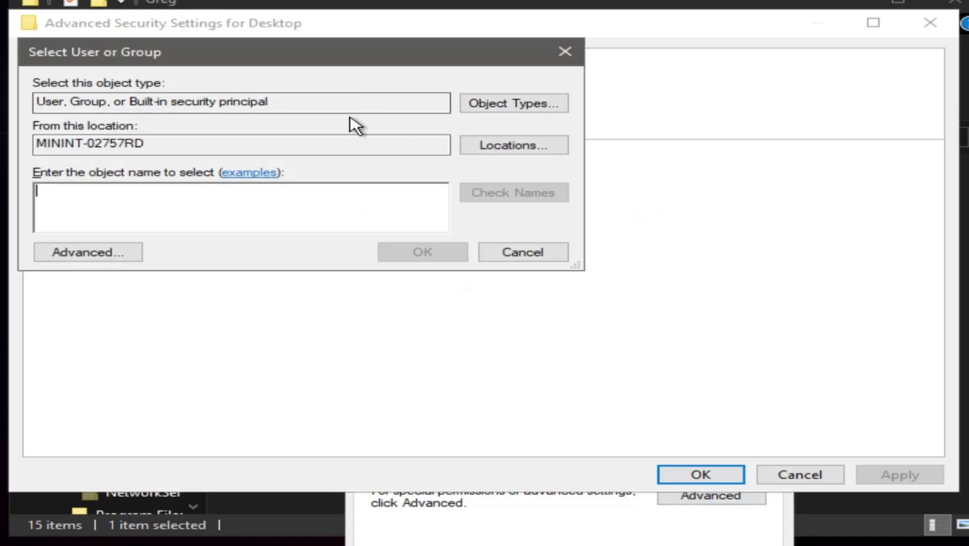
key("Return")
left_click(298, 186)
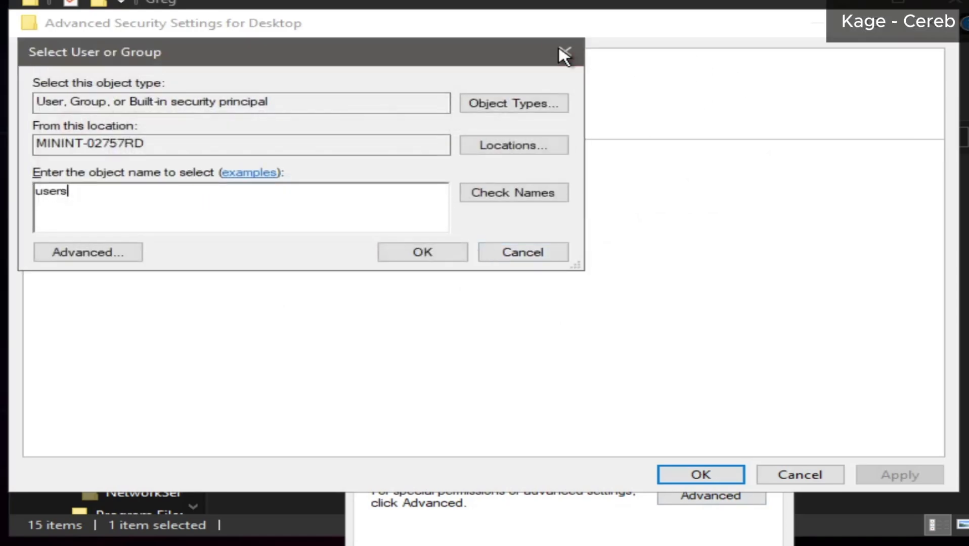
left_click(565, 51)
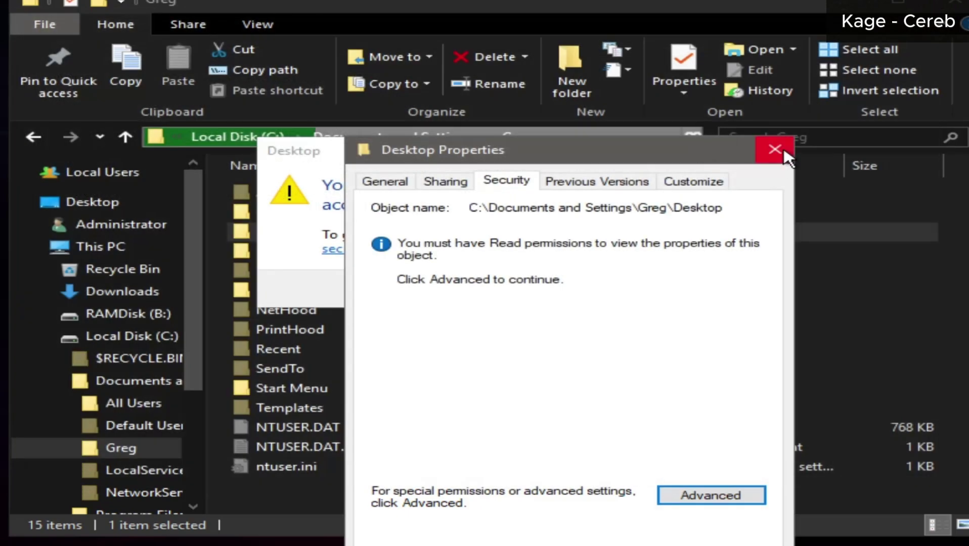
left_click(783, 151)
left_click(616, 286)
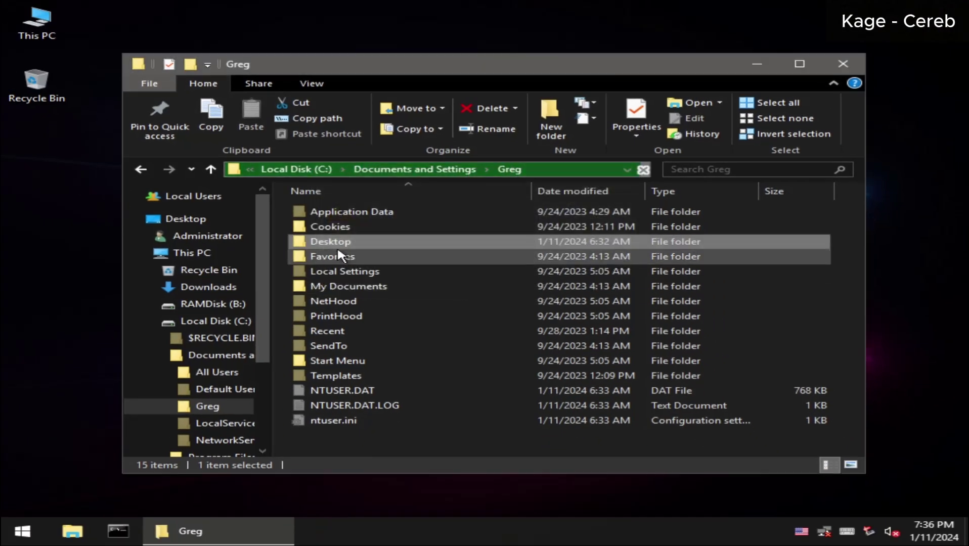
- Try to open a command window in the profile's Desktop folder and close the console
right_click(331, 242)
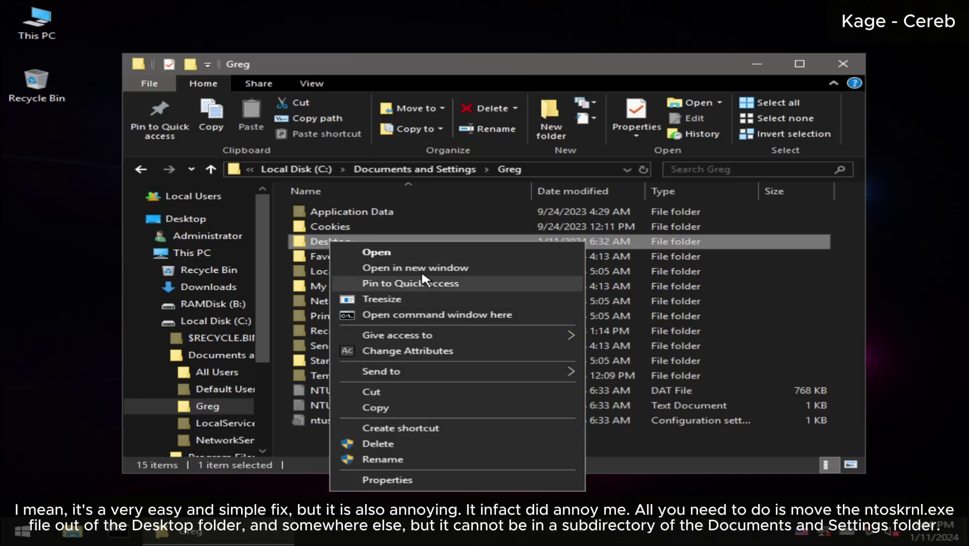
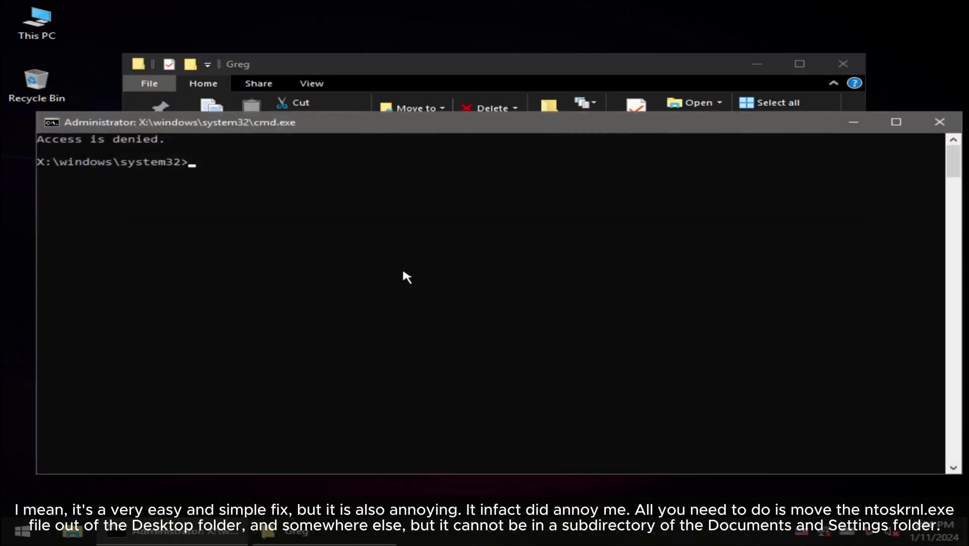
left_click_drag(262, 126, 179, 96)
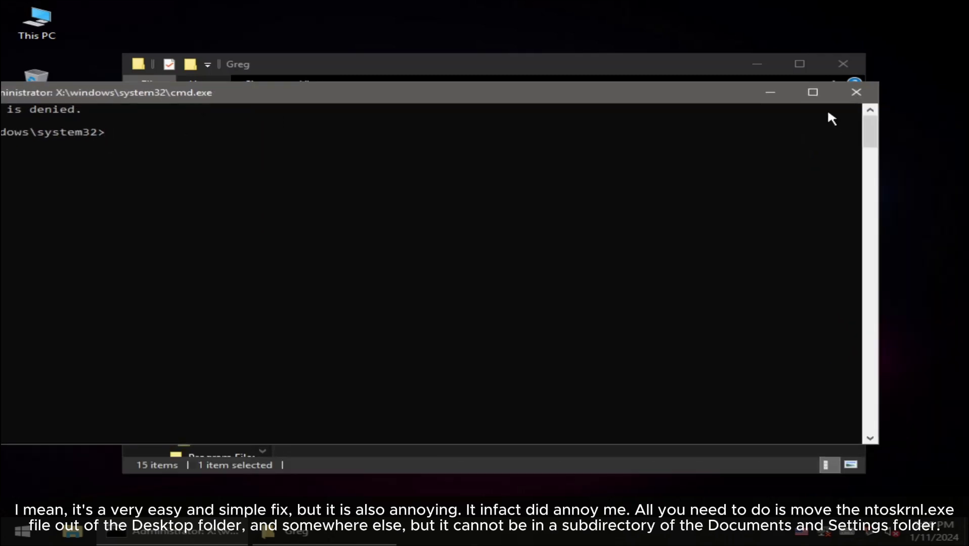
left_click(869, 99)
- Share the profile's Desktop folder with Everyone at the Read/Write permission level
right_click(331, 241)
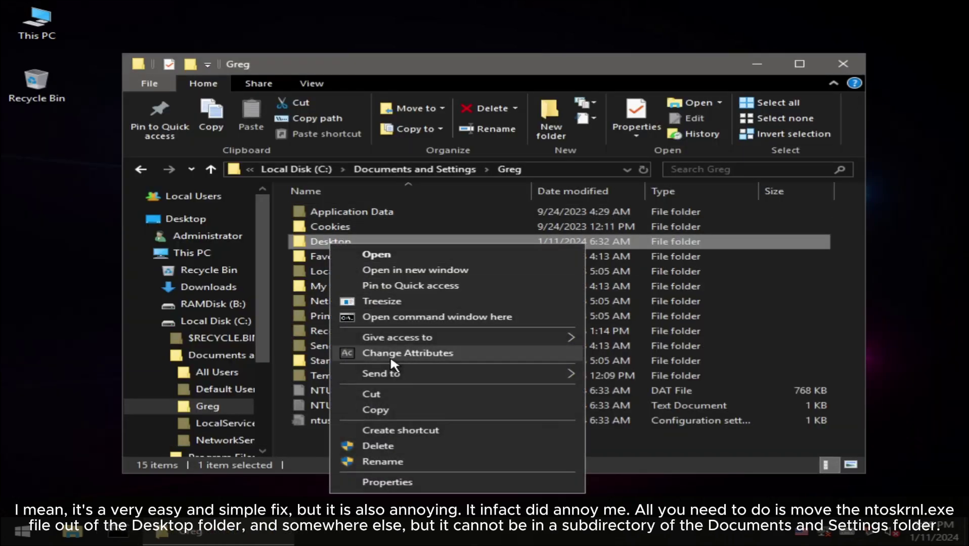
mouse_move(459, 343)
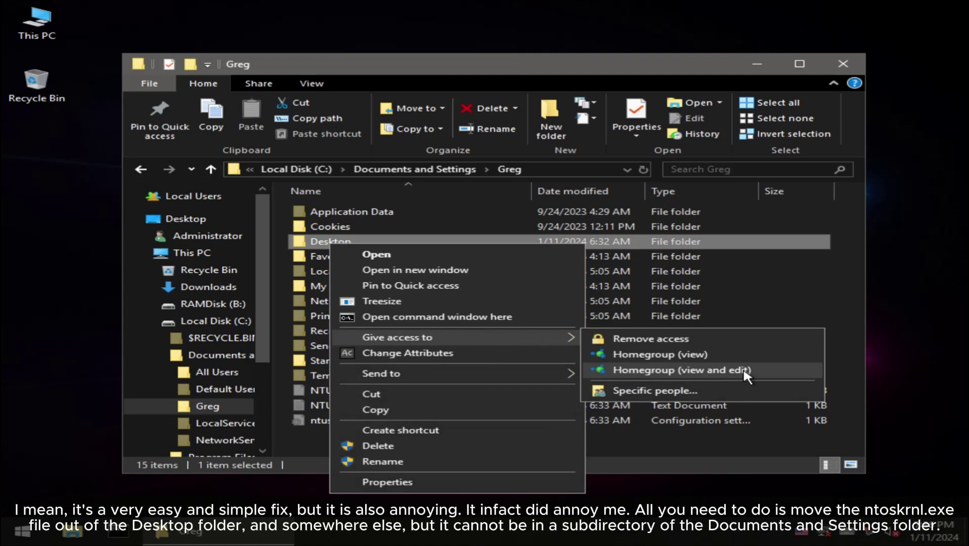
left_click(702, 390)
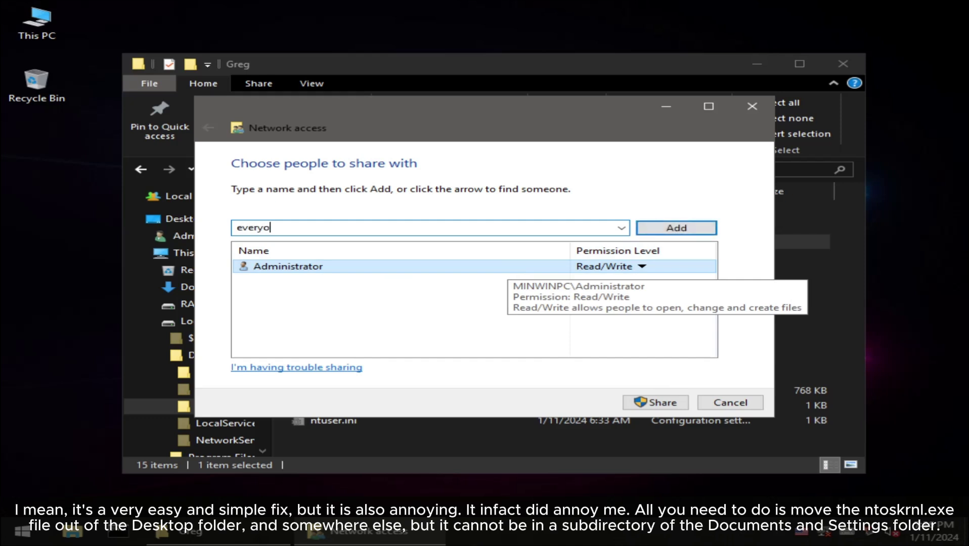
left_click(690, 226)
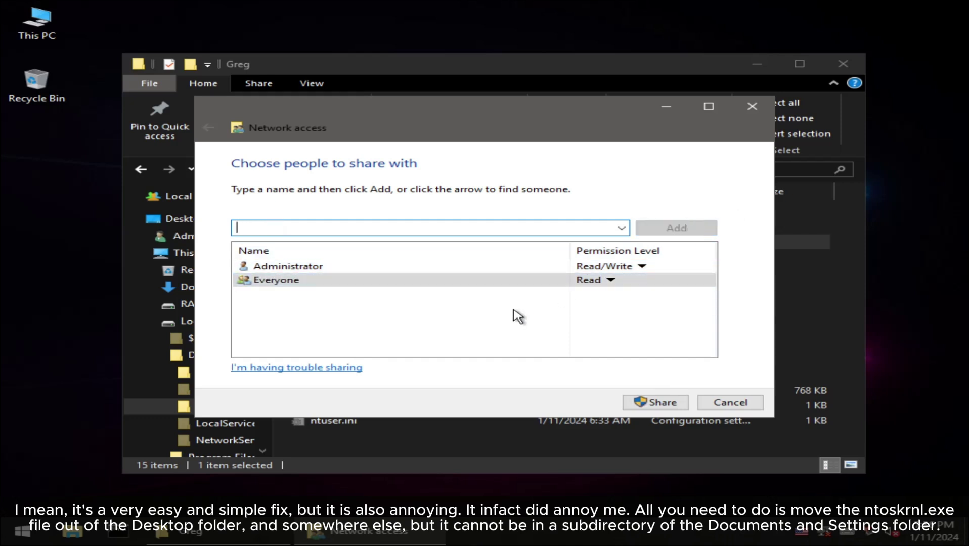
left_click(607, 281)
left_click(693, 299)
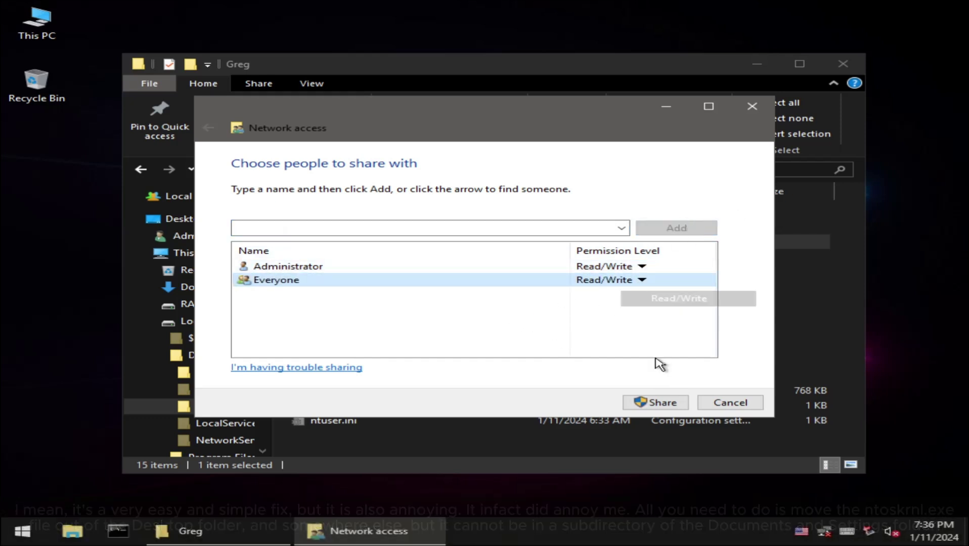
left_click(657, 404)
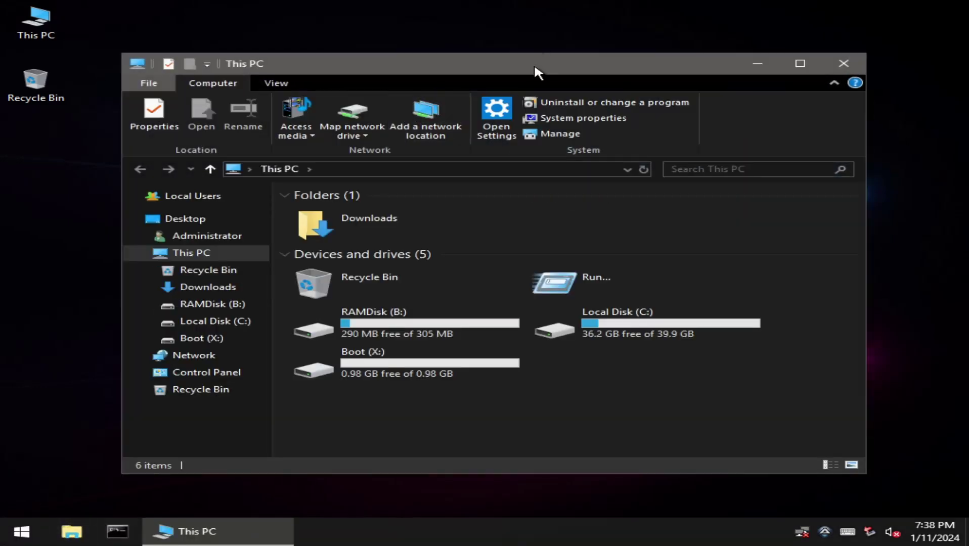
- Check the ntoskrnl.exe file in the Vista Kernel folder inside C:\Documents and Settings
double_click(610, 326)
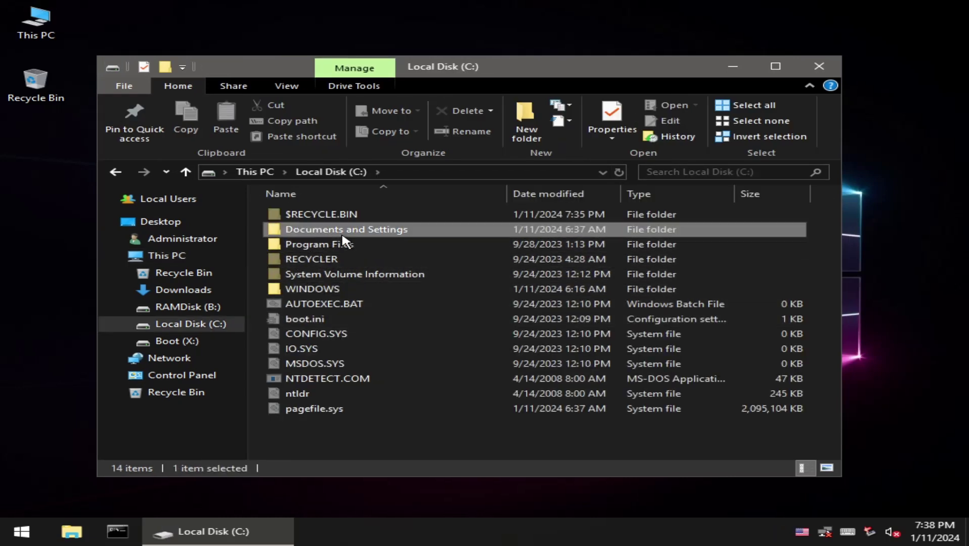
double_click(330, 233)
double_click(320, 290)
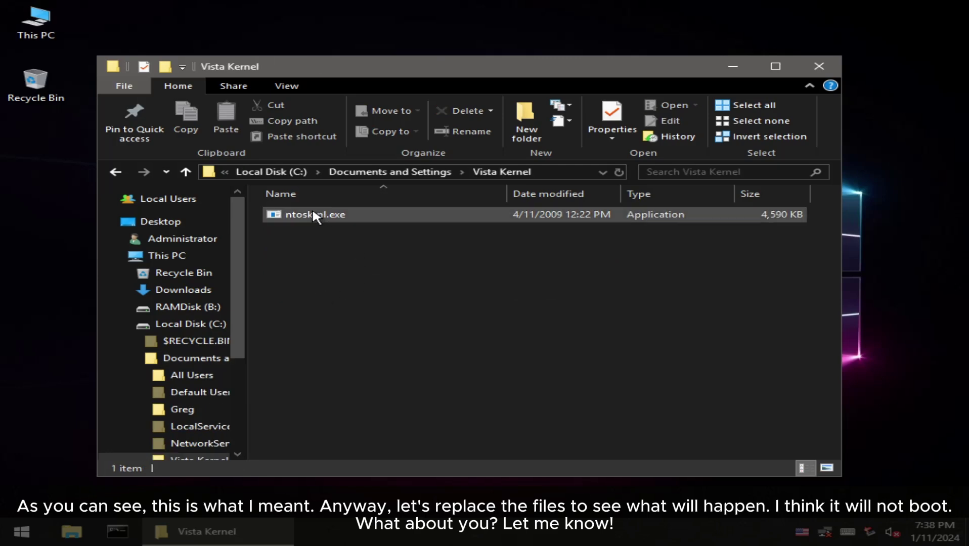
- Return to Local Disk (C:) and open the system32 folder inside WINDOWS
left_click(281, 174)
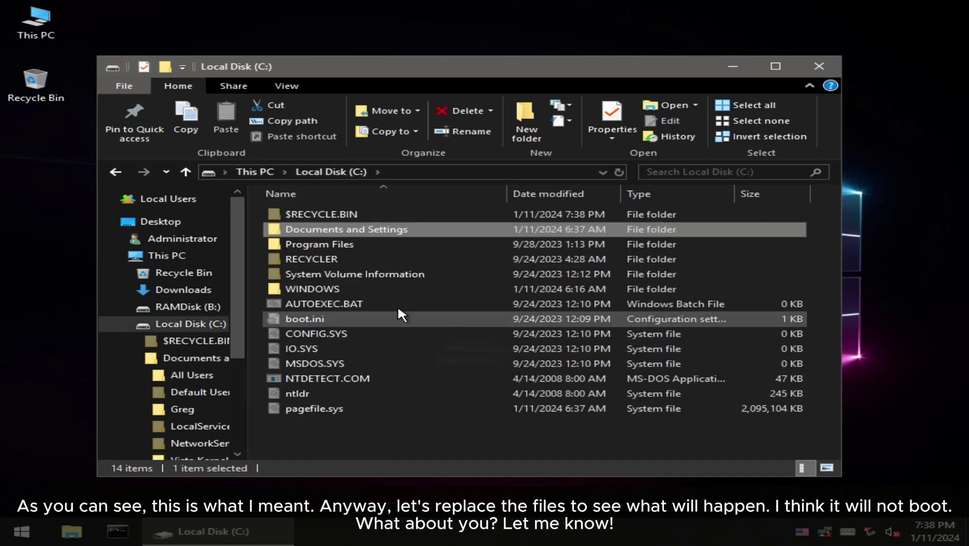
double_click(307, 288)
scroll(357, 293, "down", 3)
scroll(358, 293, "down", 7)
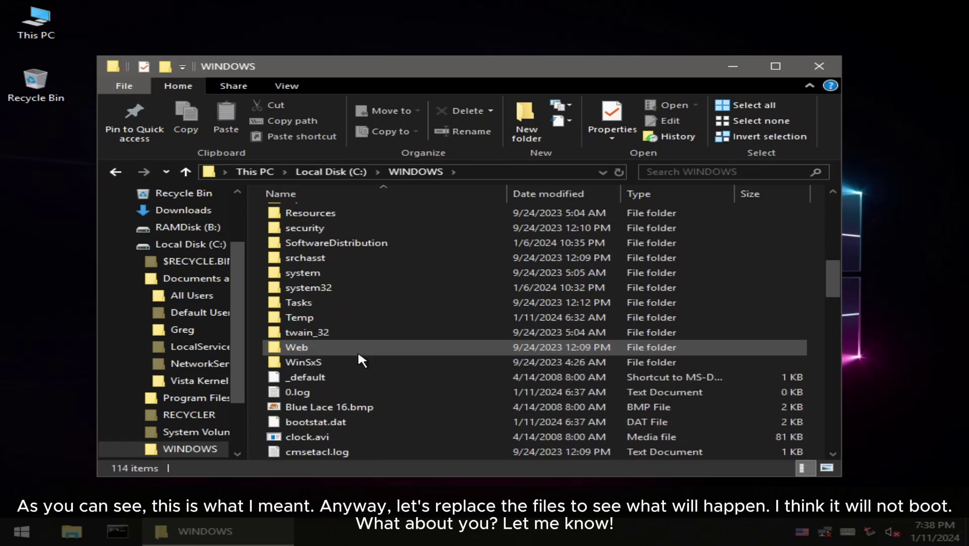
double_click(316, 288)
- Look through the system32 files with names starting with n for the ntoskrnl.exe kernel file
scroll(396, 272, "down", 10)
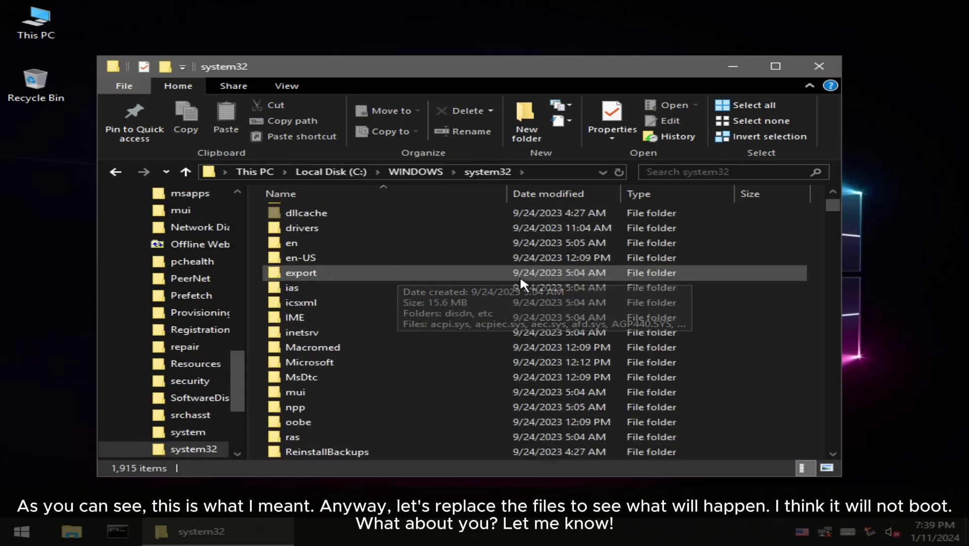
left_click_drag(834, 207, 834, 230)
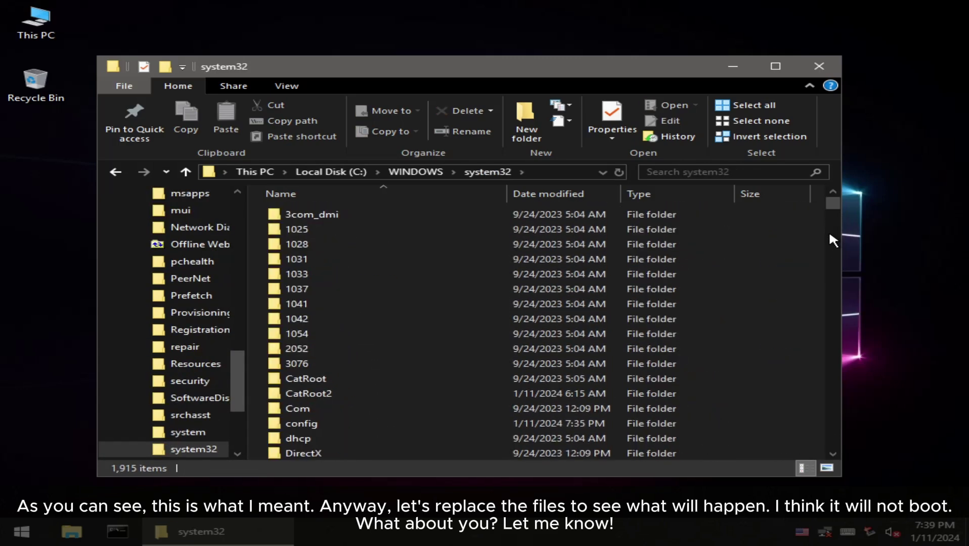
type("napmontr")
left_click(787, 284)
left_click(614, 299)
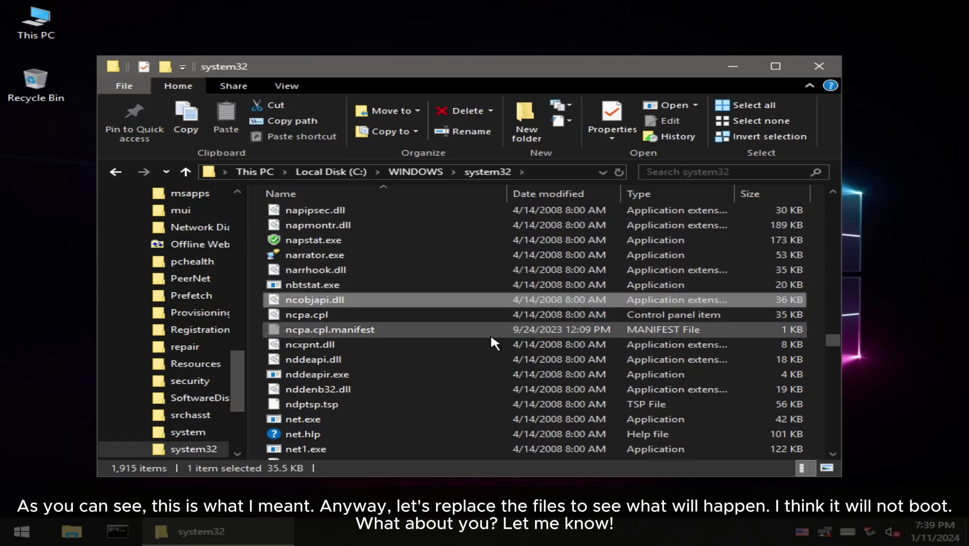
scroll(358, 284, "down", 18)
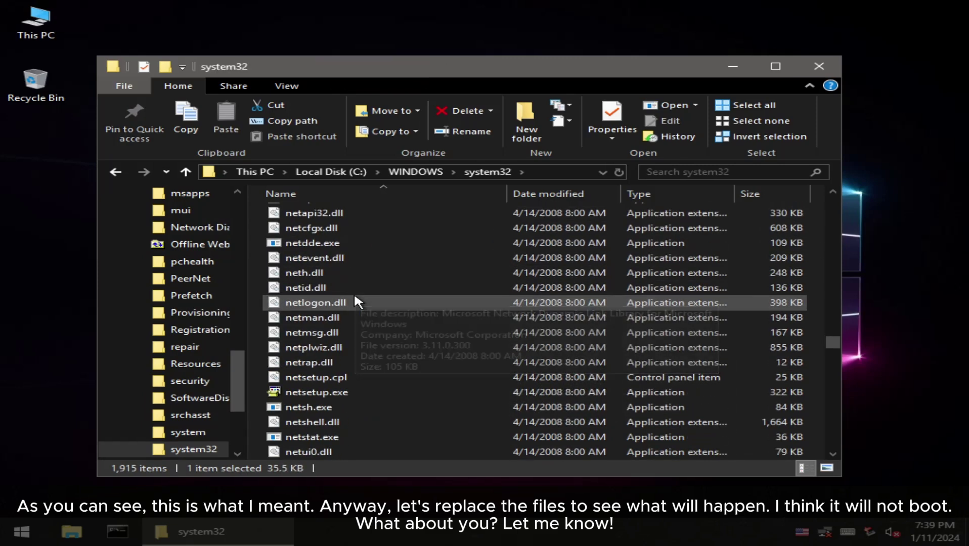
scroll(354, 298, "down", 20)
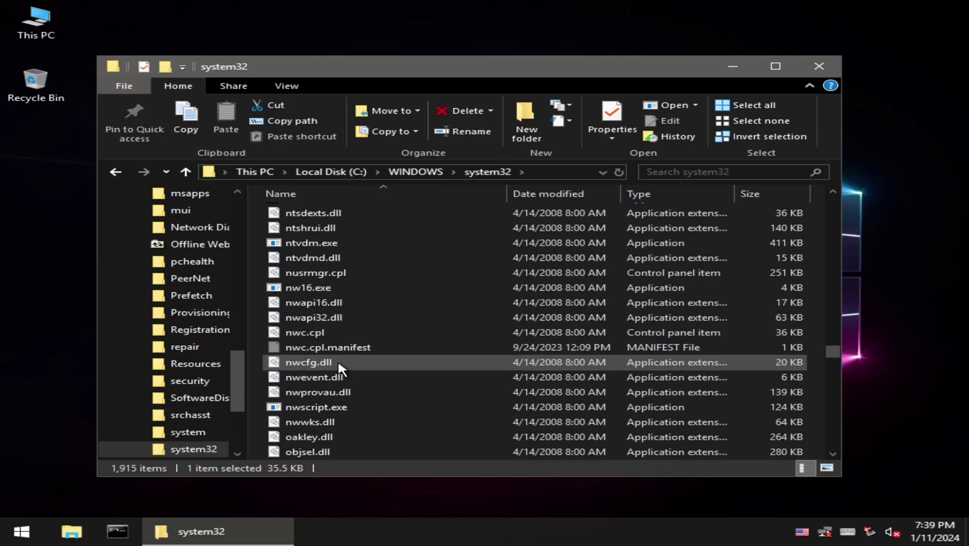
scroll(337, 365, "up", 15)
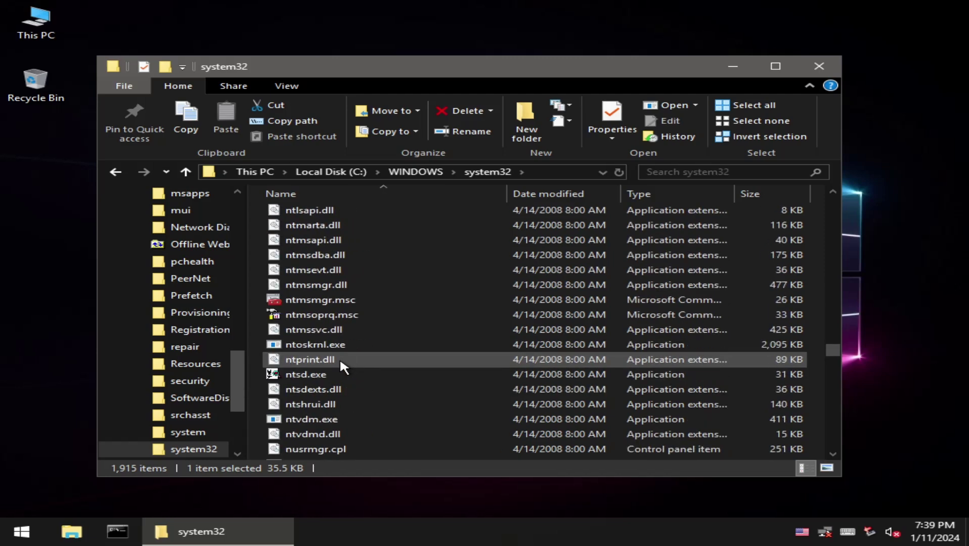
scroll(354, 372, "up", 2)
scroll(334, 385, "down", 2)
left_click(324, 374)
- Search back through the system32 files, from the nt names toward the ms names, for the kernel file
scroll(399, 372, "up", 1)
scroll(399, 373, "up", 5)
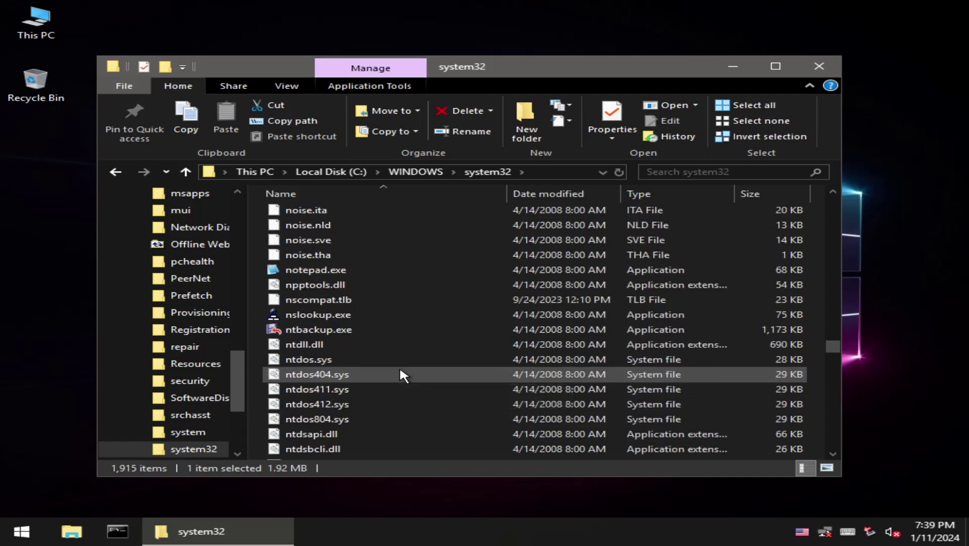
scroll(343, 385, "up", 5)
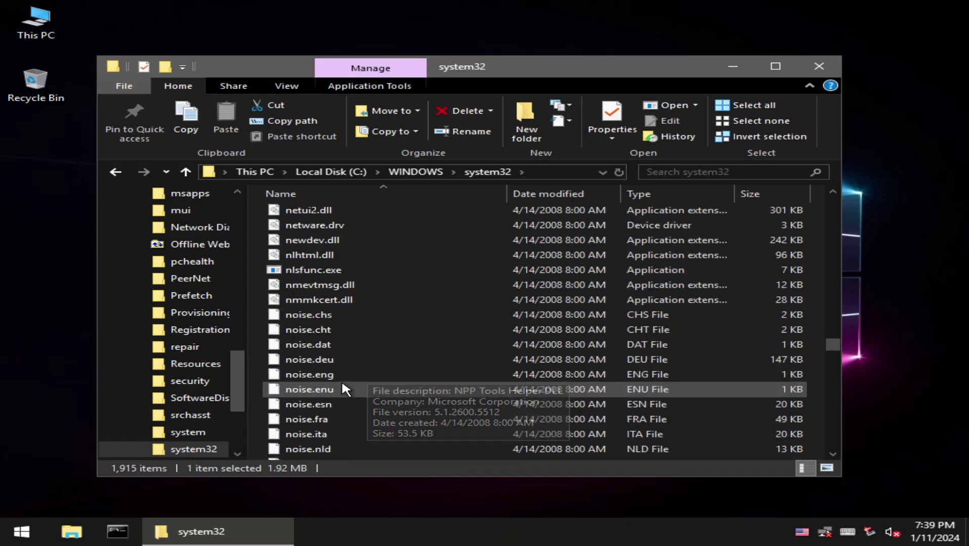
scroll(342, 379, "up", 3)
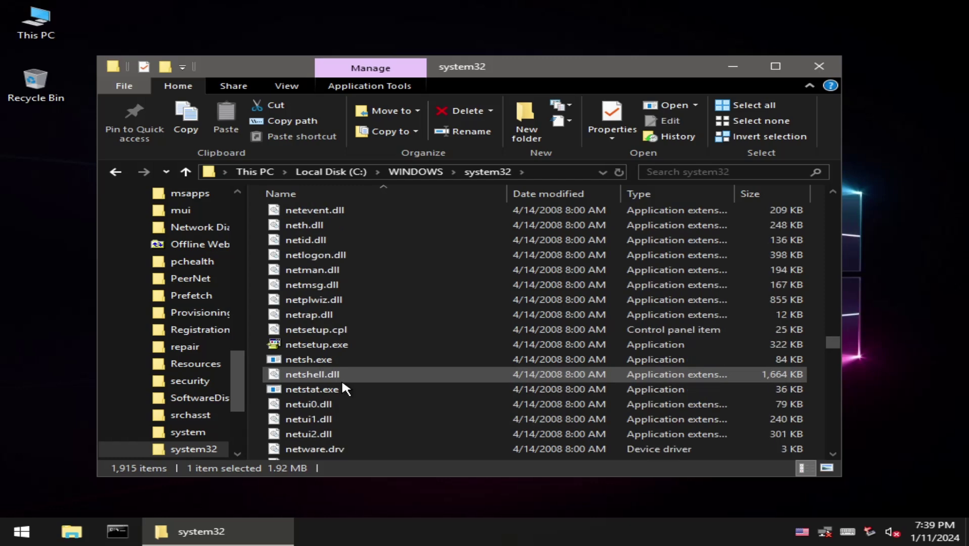
scroll(341, 378, "up", 4)
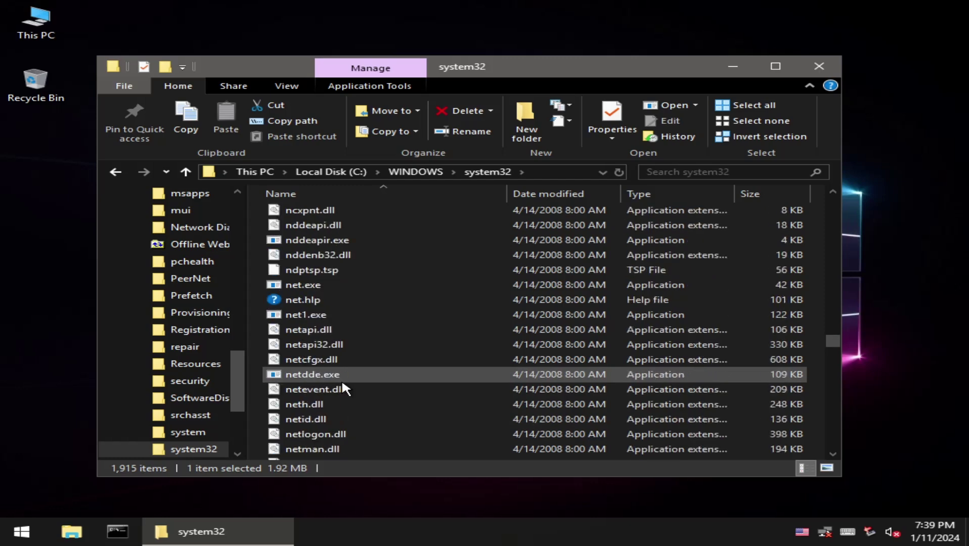
scroll(341, 379, "up", 4)
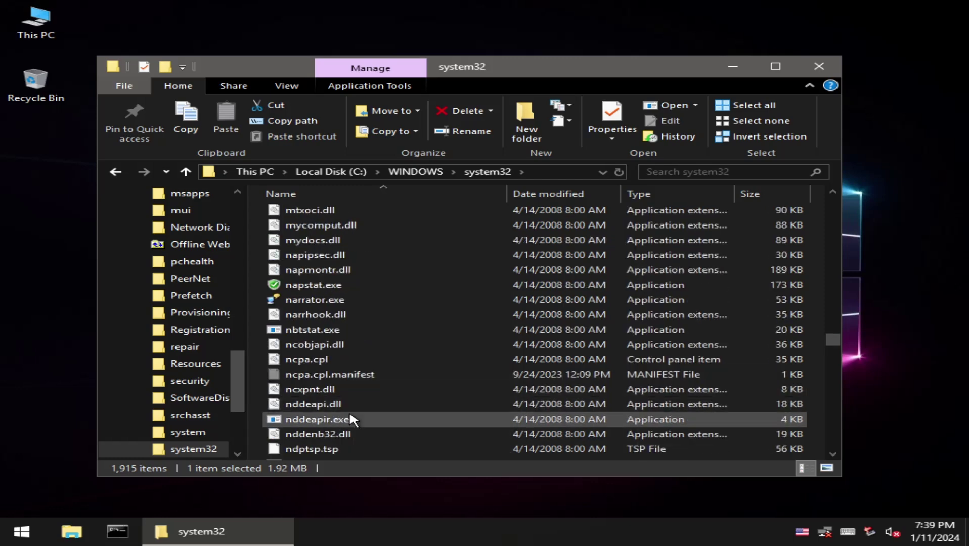
scroll(352, 407, "up", 5)
scroll(352, 404, "up", 10)
- Find XP's original ntoskrnl.exe in the system32 file list and rename it
scroll(352, 404, "down", 15)
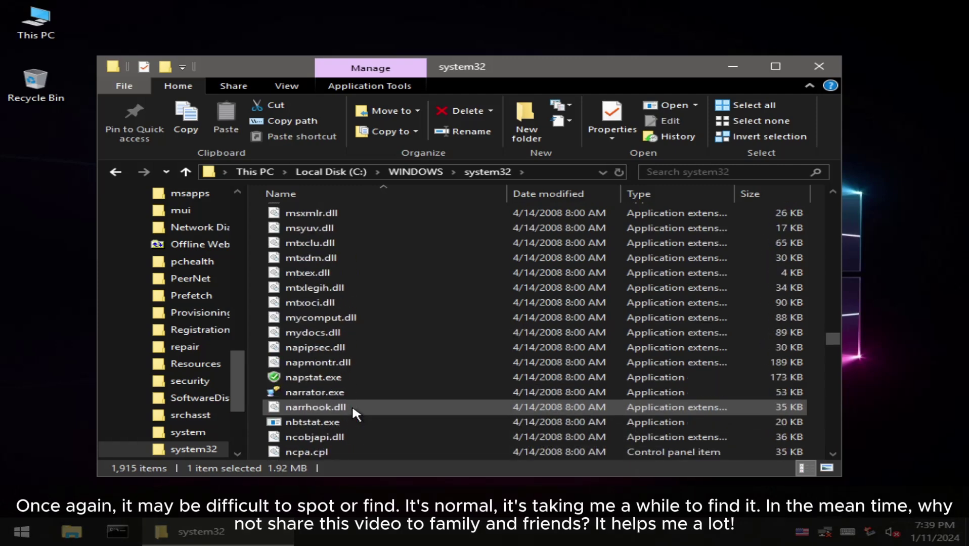
scroll(352, 404, "down", 3)
scroll(344, 291, "down", 2)
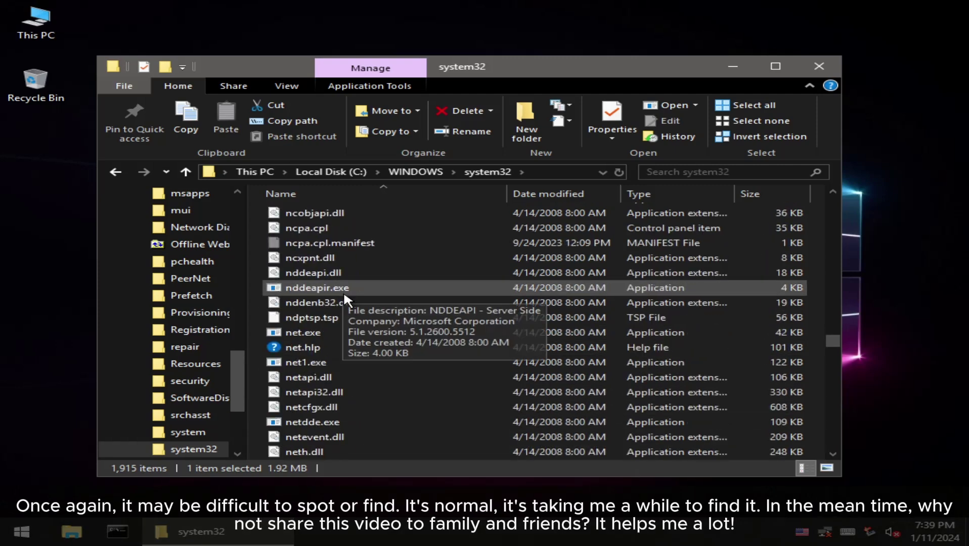
scroll(349, 303, "down", 6)
scroll(372, 368, "down", 10)
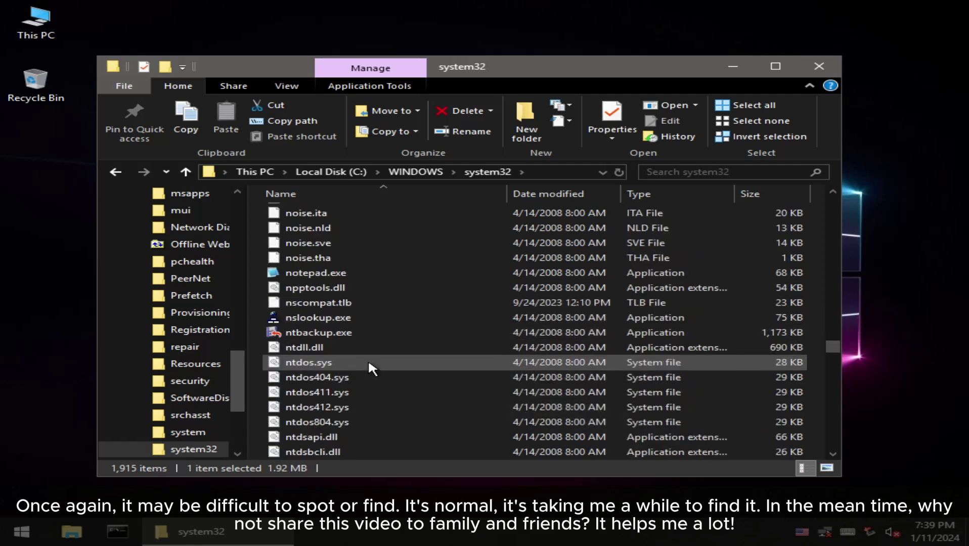
scroll(367, 359, "down", 7)
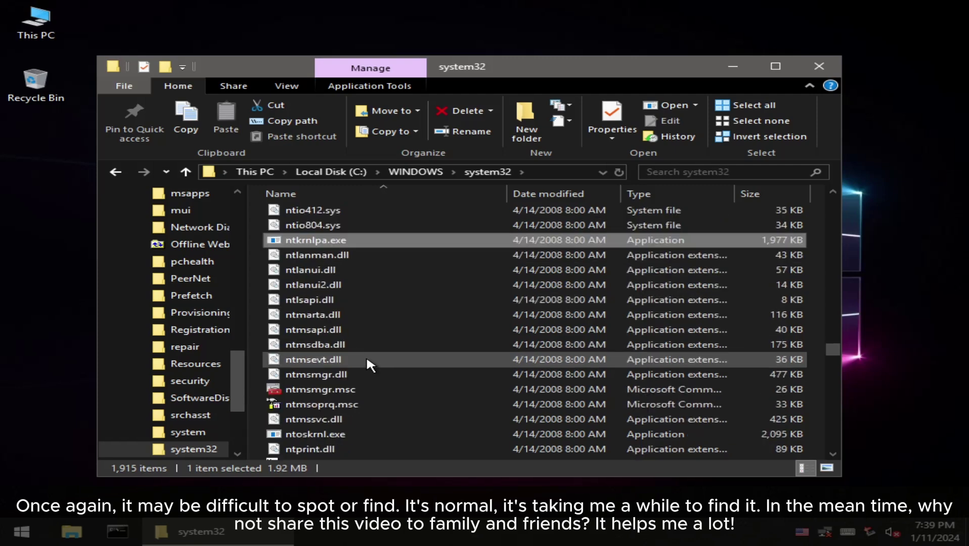
scroll(365, 374, "down", 1)
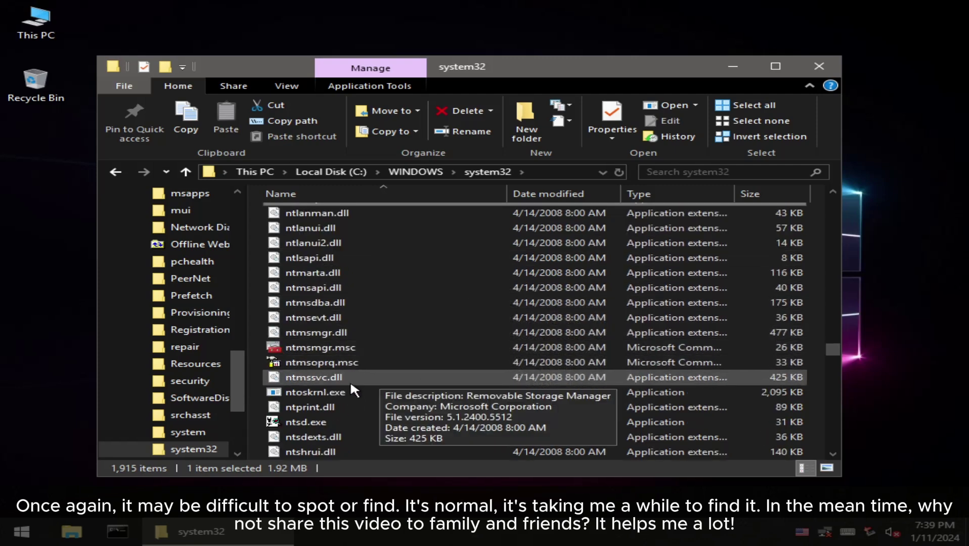
right_click(293, 392)
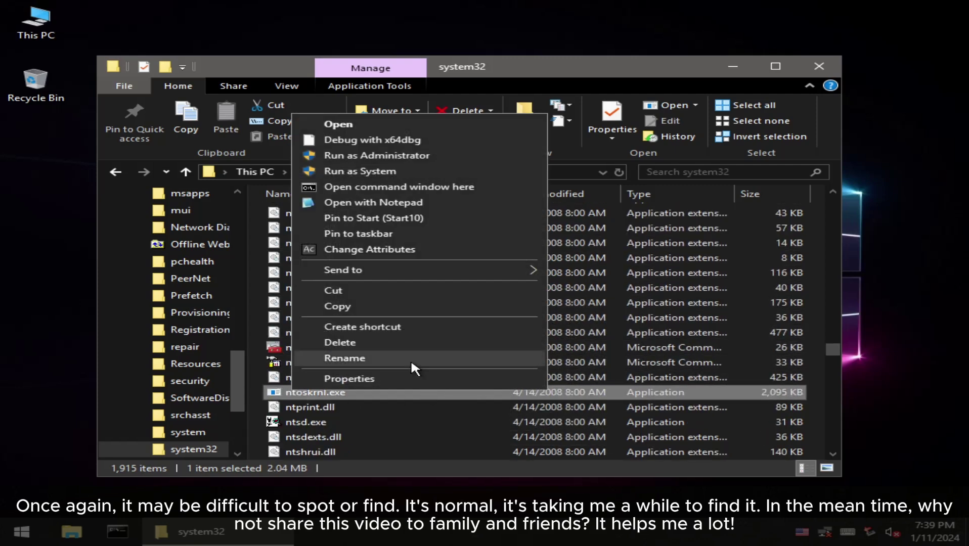
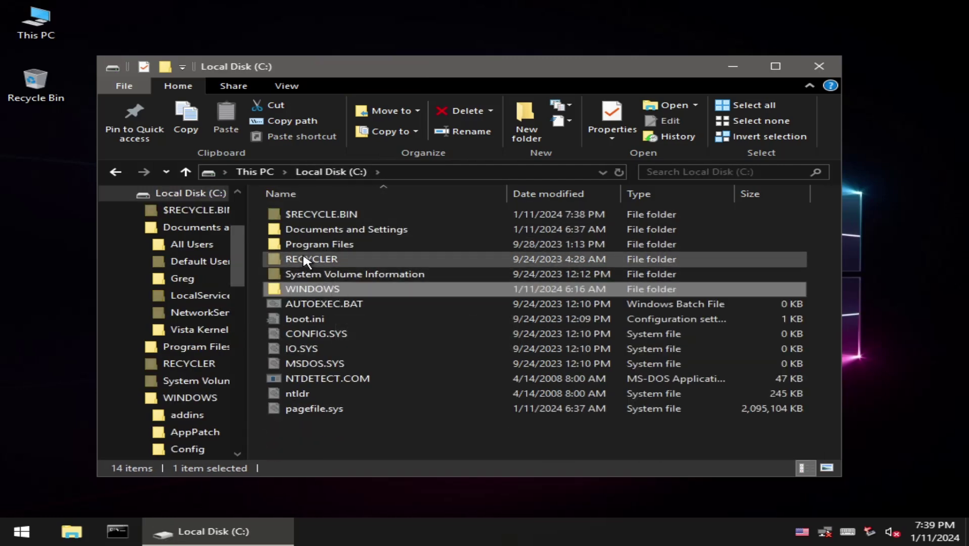
- Copy ntoskrnl.exe from the Vista Kernel folder inside C:\Documents and Settings
double_click(365, 230)
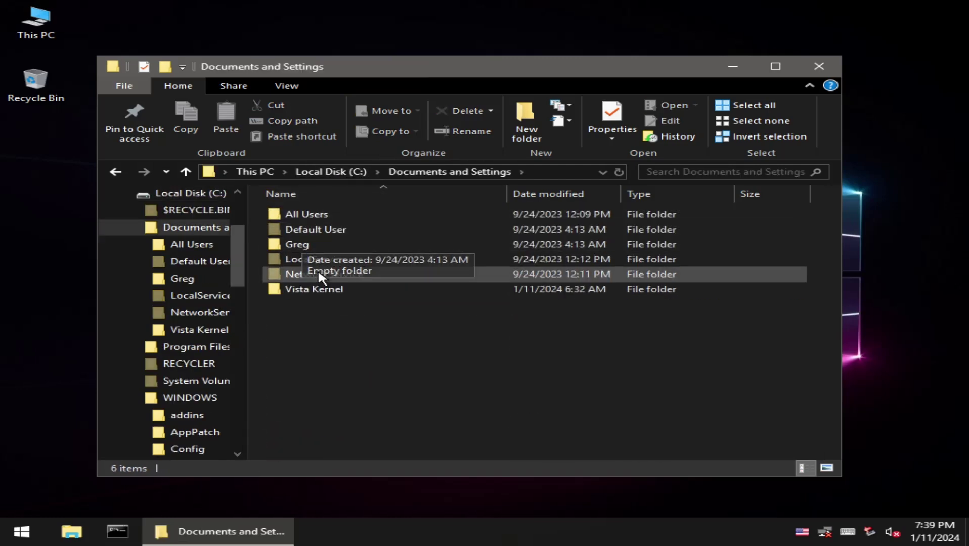
double_click(299, 290)
right_click(295, 221)
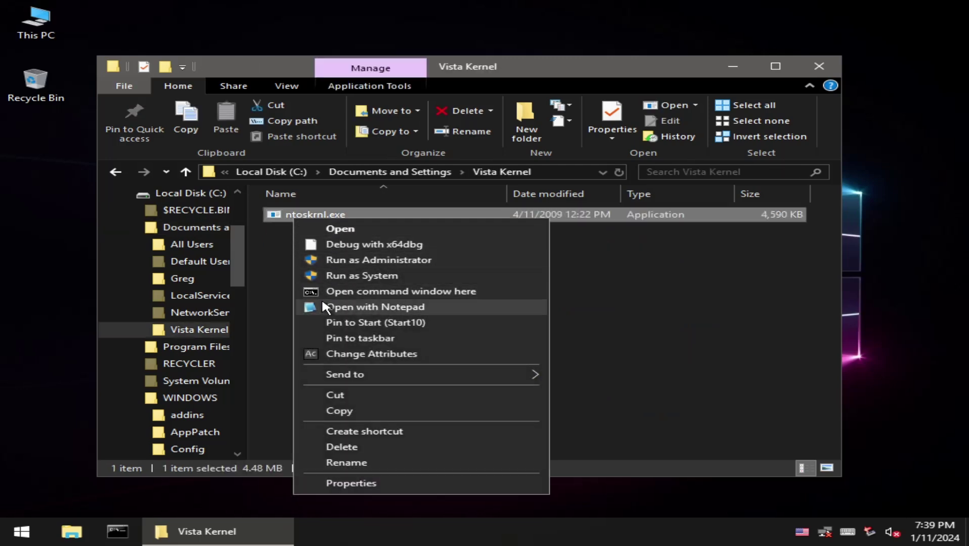
left_click(338, 411)
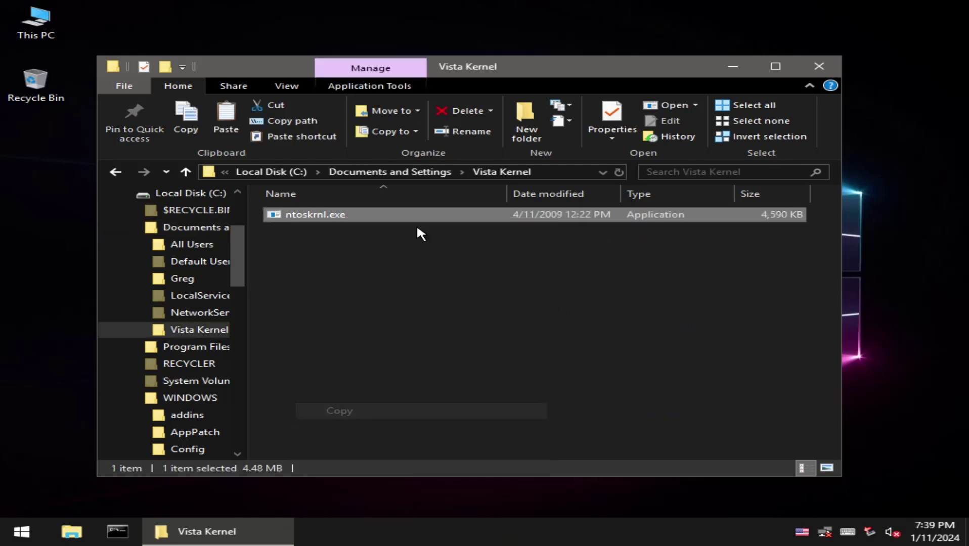
- Paste the copied Vista ntoskrnl.exe into C:\WINDOWS\system32 and close the folder window
left_click(292, 172)
double_click(324, 287)
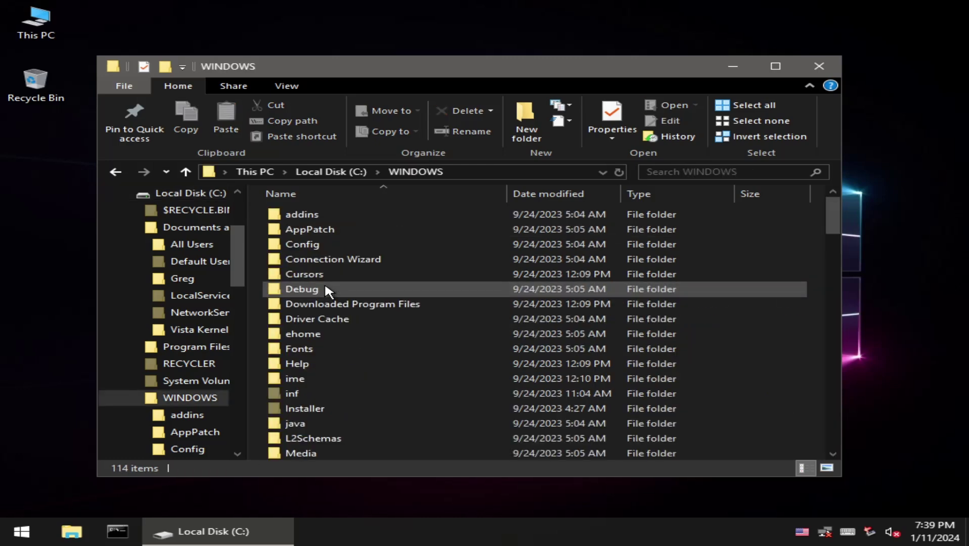
scroll(354, 303, "down", 3)
scroll(379, 324, "down", 6)
double_click(324, 333)
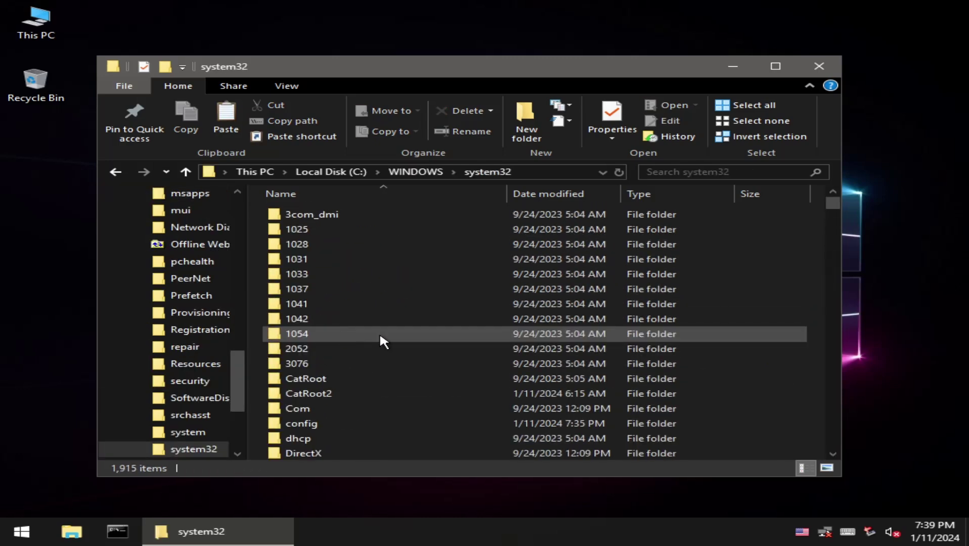
key("ctrl+v")
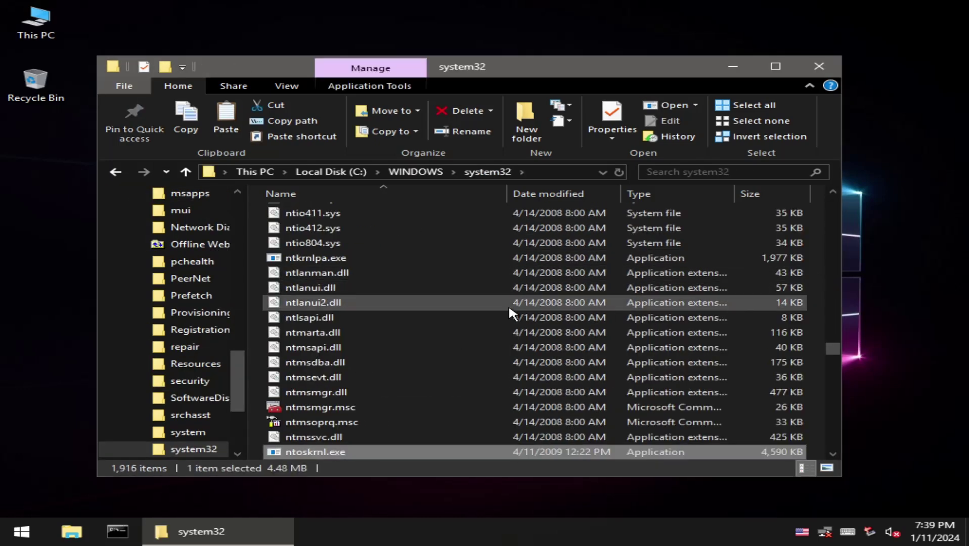
left_click(819, 66)
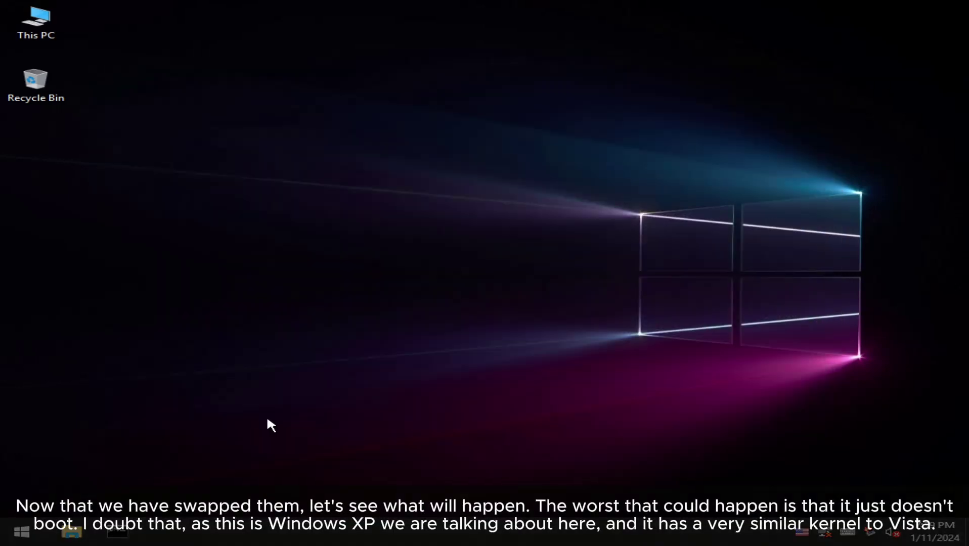
- Restart the computer from the rescue environment
key("super")
left_click(353, 501)
left_click(399, 498)
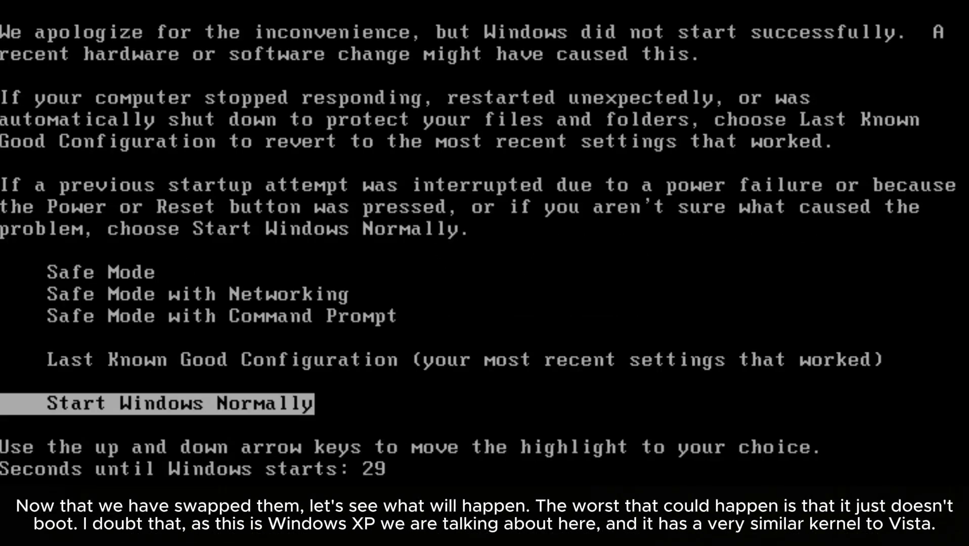
- Start Windows normally and log in to the XP account by entering its password
key("Return")
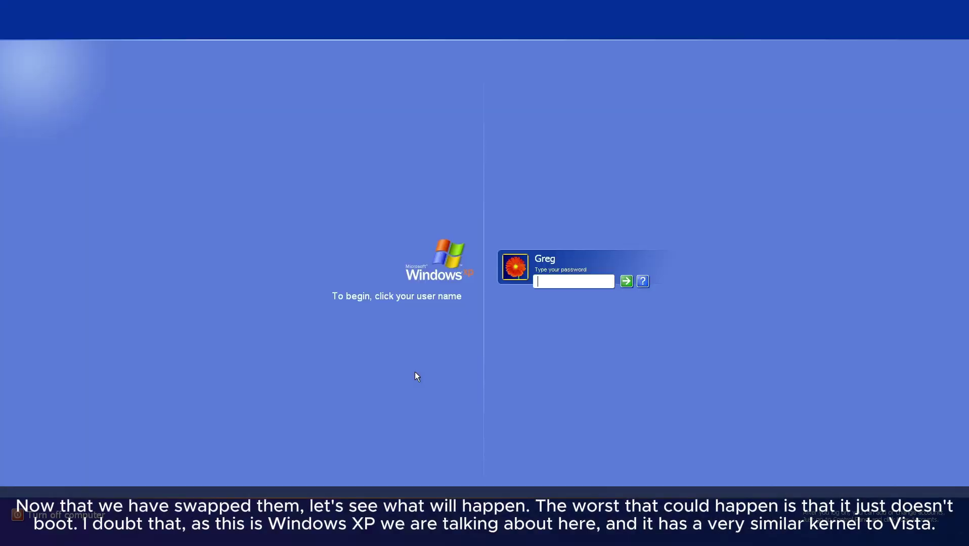
type("****")
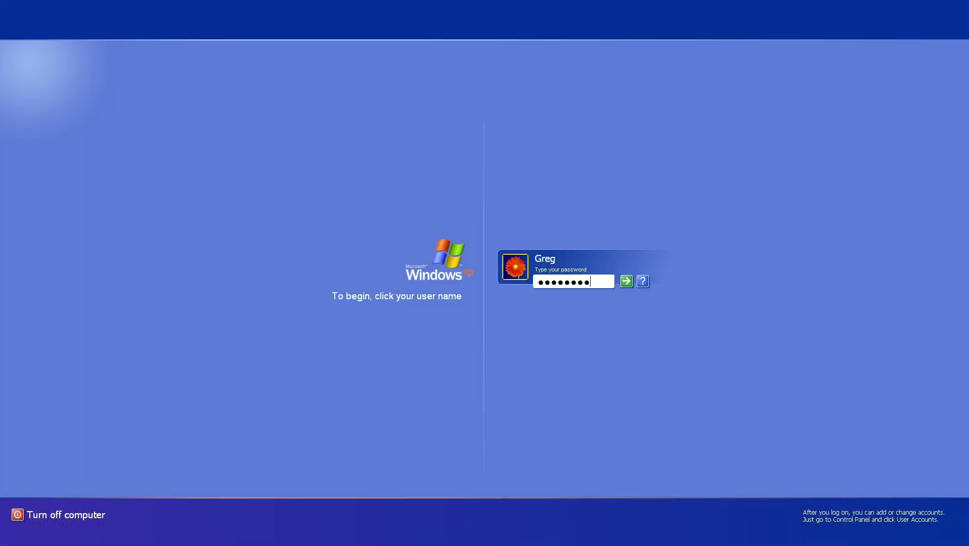
key("Return")
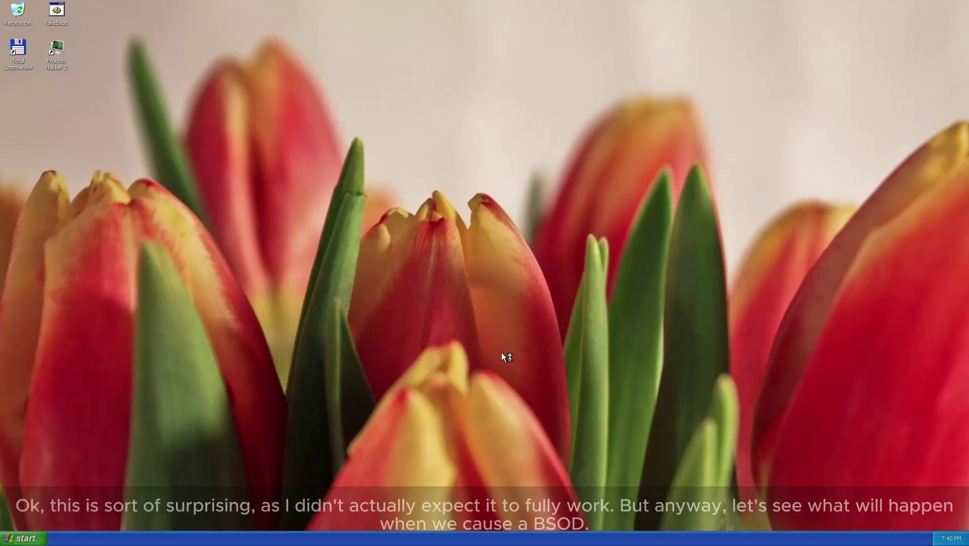
- Open the WINDOWS folder on Local Disk (C:) through My Computer
key("super")
left_click(131, 394)
left_click_drag(733, 98, 450, 95)
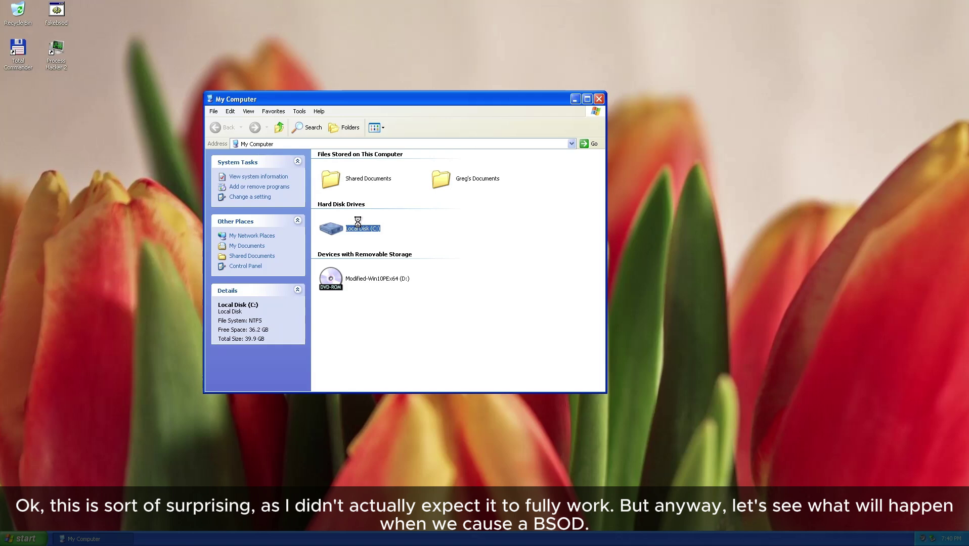
double_click(347, 195)
- Look through the contents of the C:\WINDOWS folder, then close its window
scroll(435, 205, "down", 5)
scroll(552, 262, "up", 2)
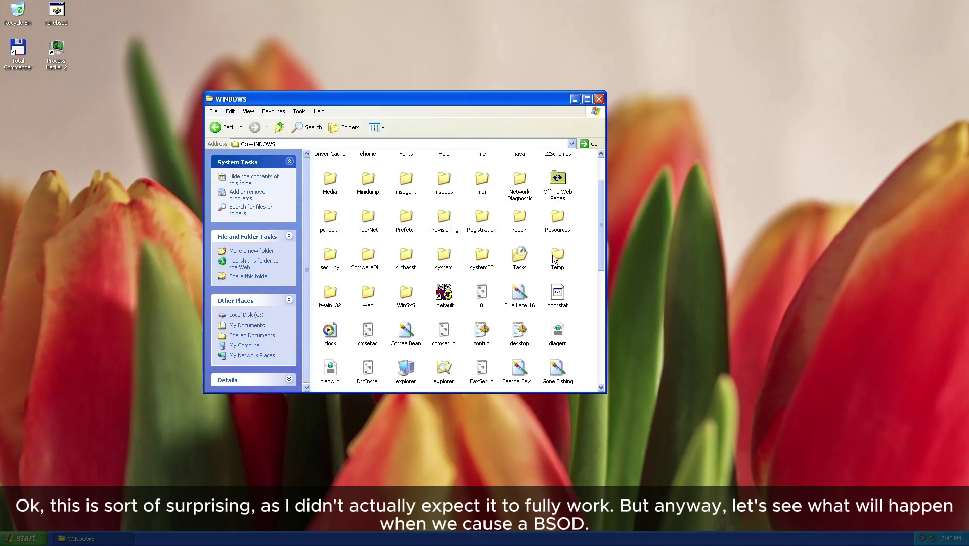
scroll(516, 283, "up", 2)
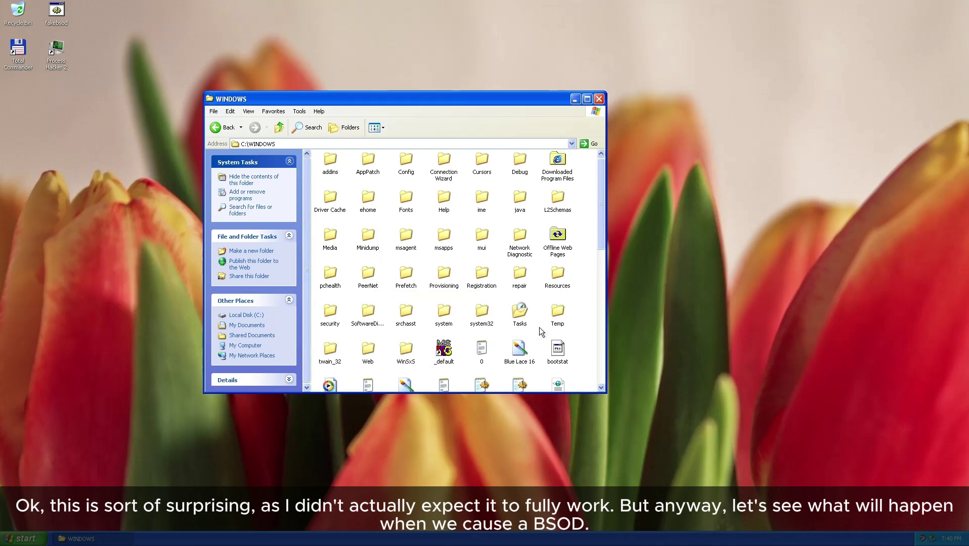
scroll(421, 337, "up", 1)
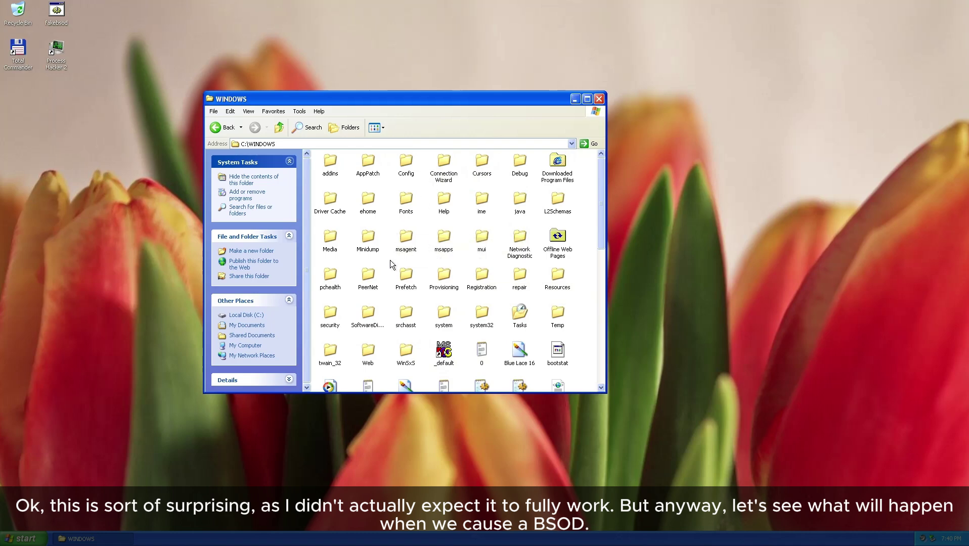
scroll(402, 314, "down", 2)
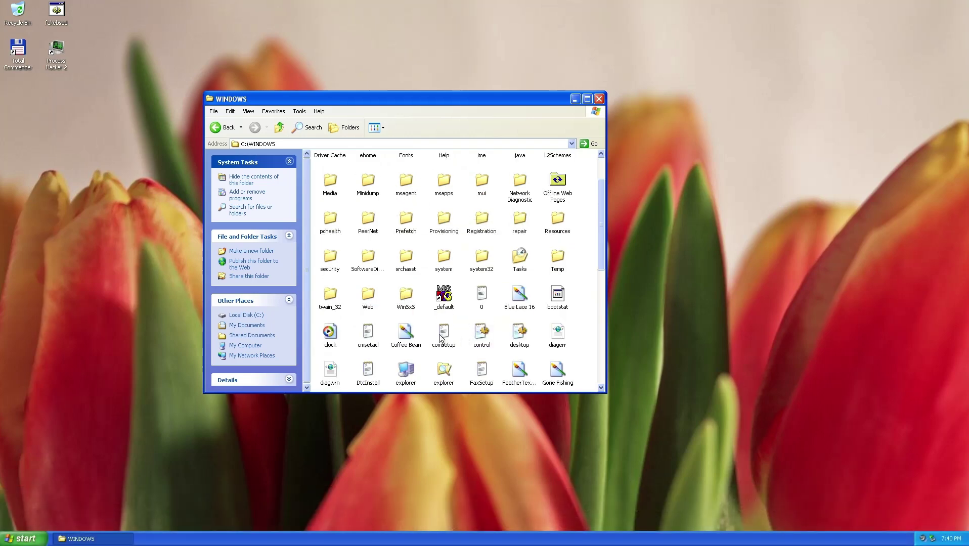
scroll(408, 338, "down", 3)
scroll(400, 334, "down", 2)
scroll(336, 320, "up", 4)
scroll(354, 304, "up", 2)
left_click_drag(475, 98, 370, 99)
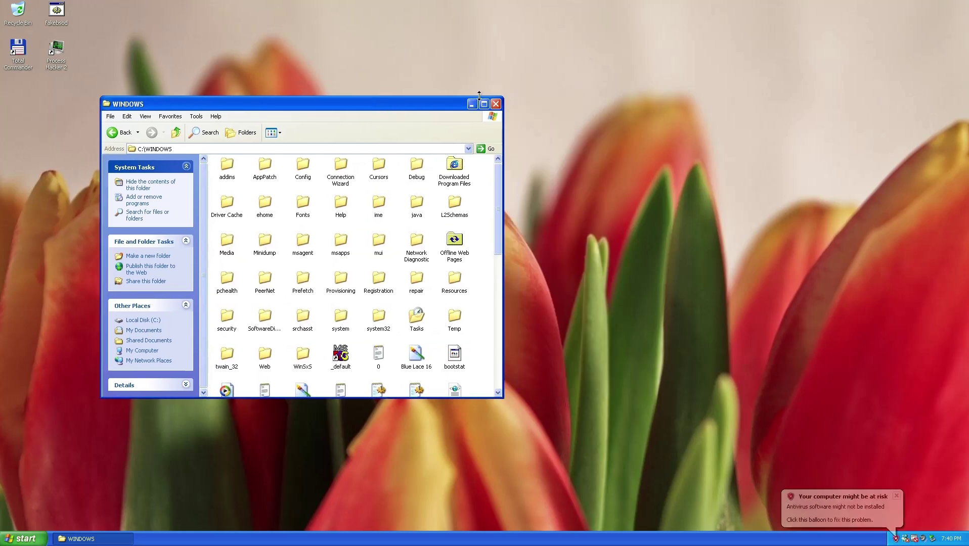
left_click(493, 98)
- Open Process Hacker 2 and move its window slightly lower on the desktop
double_click(55, 51)
left_click_drag(329, 51, 354, 79)
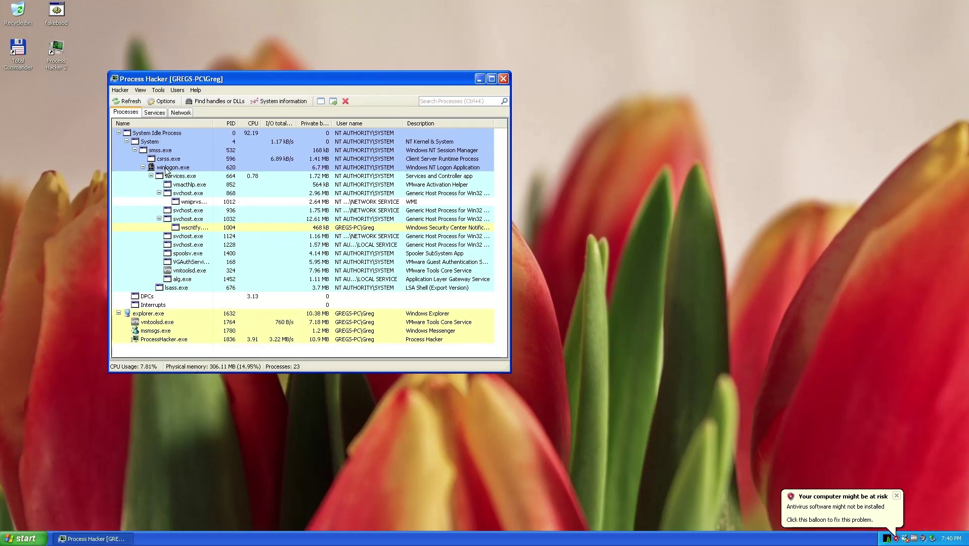
right_click(164, 168)
left_click(161, 160)
right_click(161, 158)
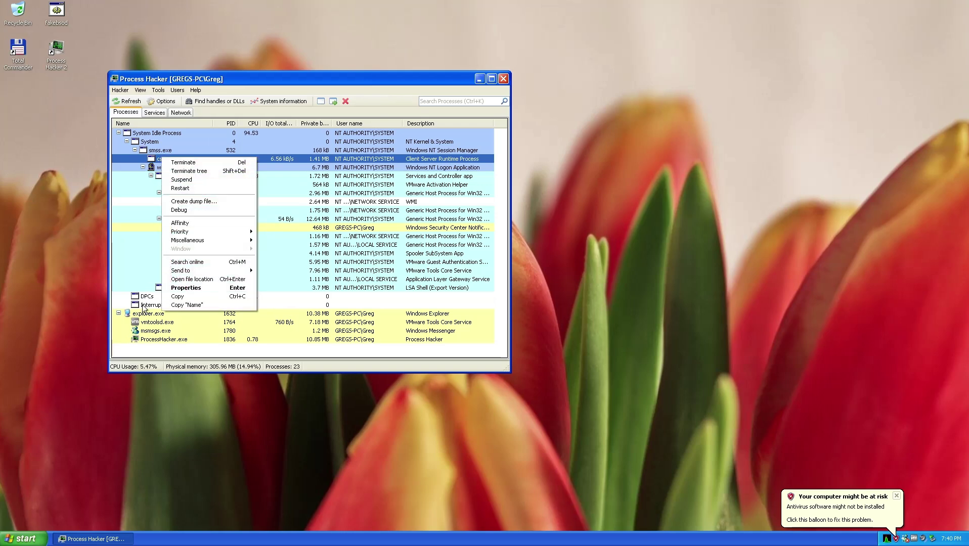
left_click(143, 299)
left_click(176, 283)
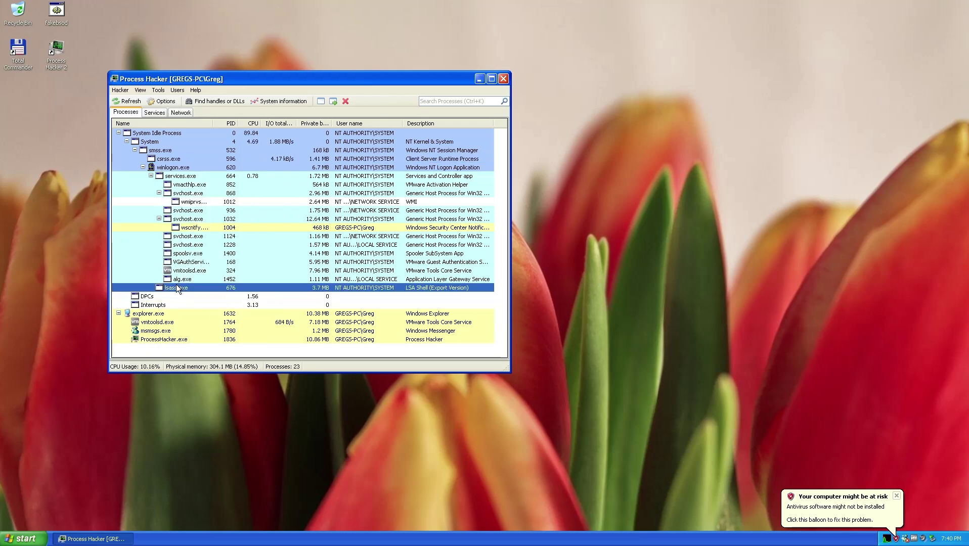
- Try to terminate the csrss.exe process to cause a blue screen
right_click(154, 157)
left_click(175, 161)
left_click(460, 305)
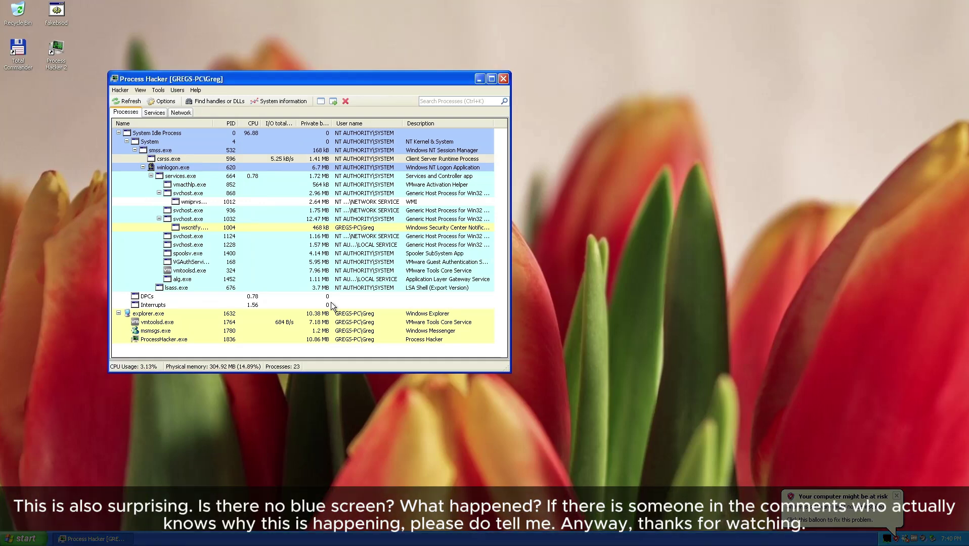